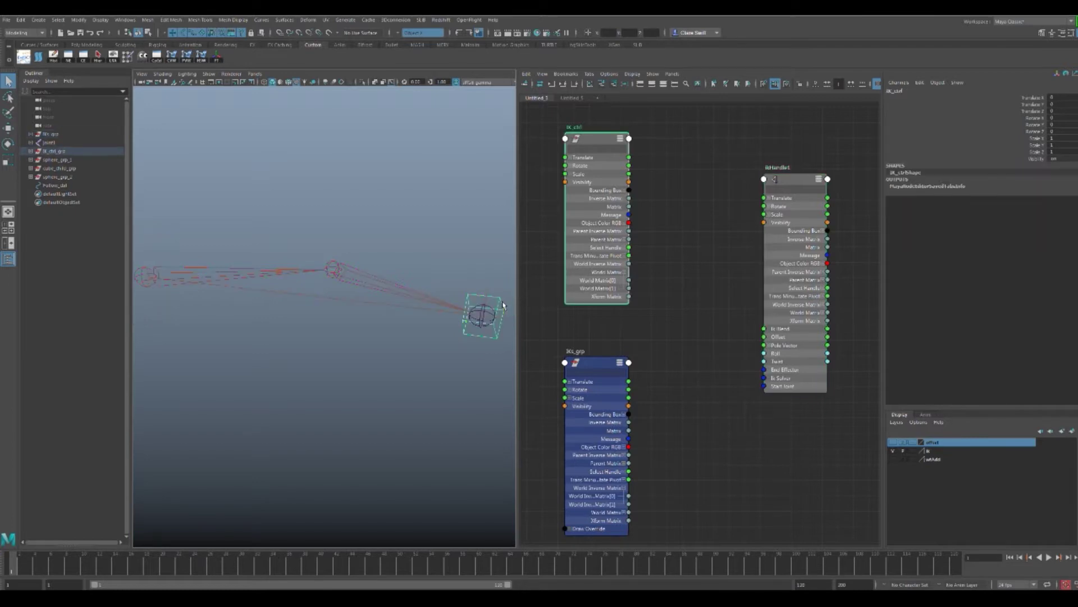
Step: Add a multMatrix node beside IK_ctrl and connect IK_ctrl's World Matrix[0] to its Matrix In
type("mul")
key("Down")
key("Down")
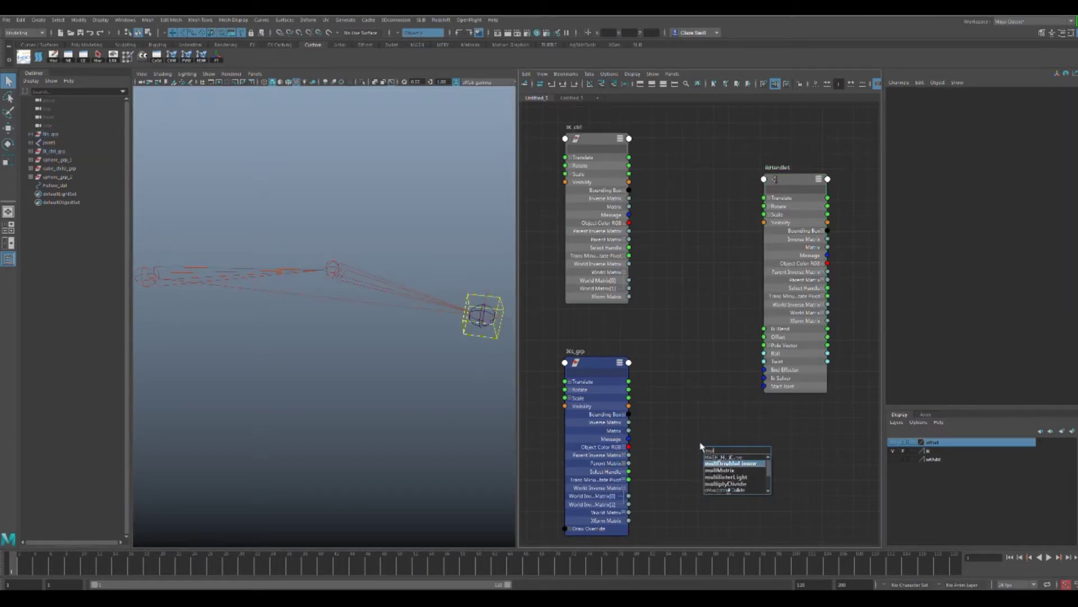
key("Return")
left_click_drag(730, 460, 686, 197)
left_click_drag(629, 280, 661, 198)
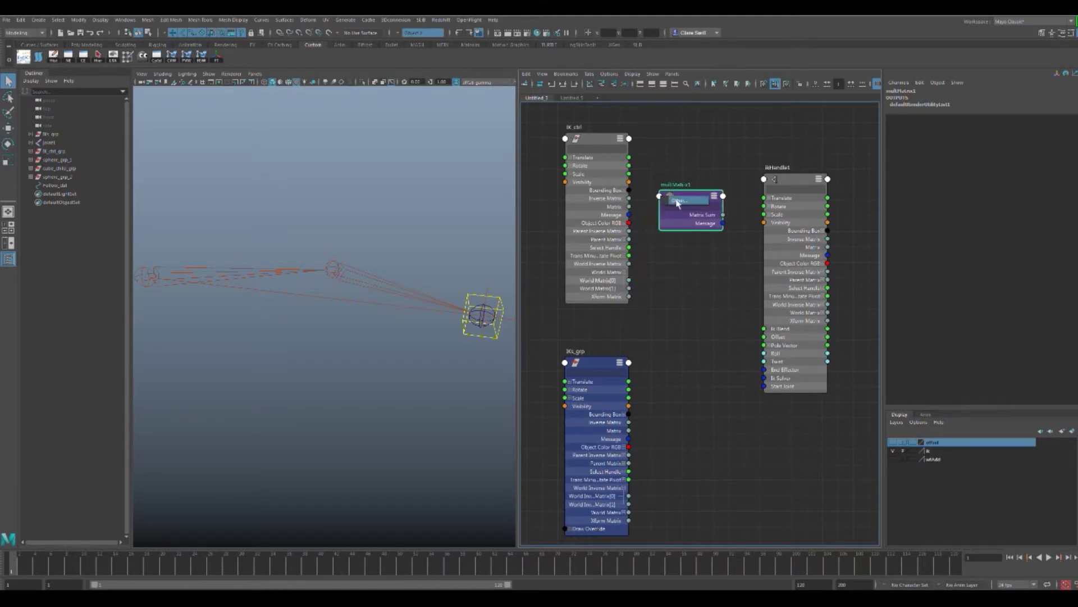
left_click(687, 489)
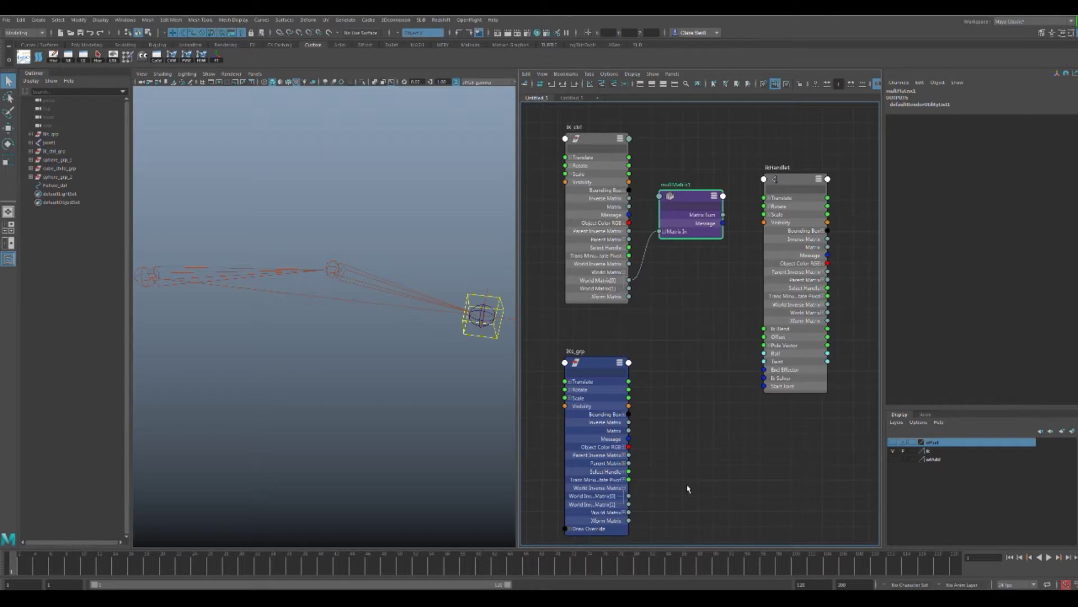
left_click_drag(684, 195, 683, 199)
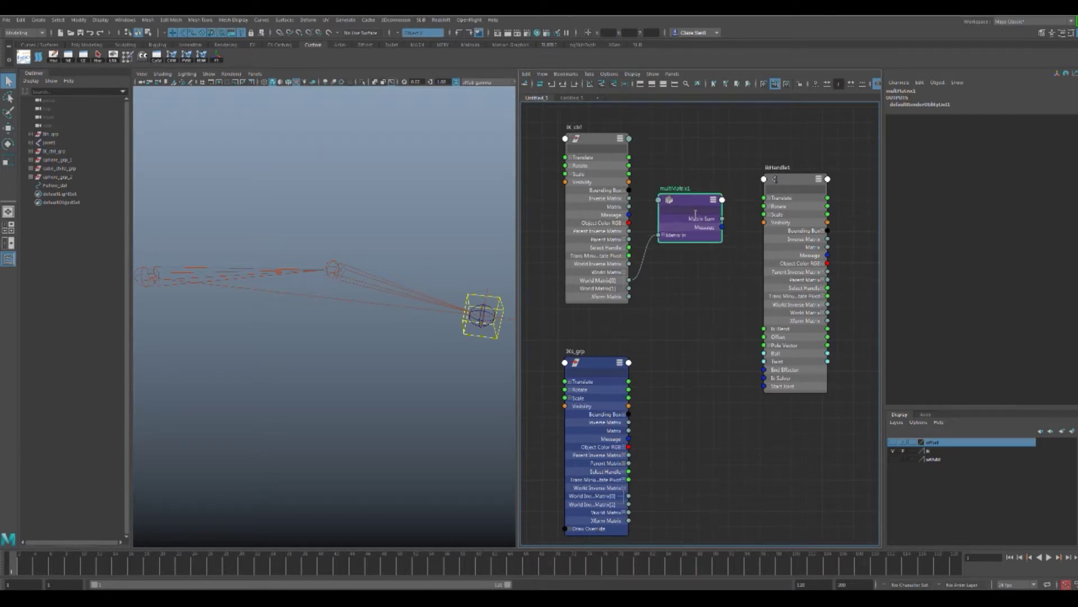
Step: Add a decomposeMatrix node and place it between multMatrix1 and ikHandle1
left_click(692, 339)
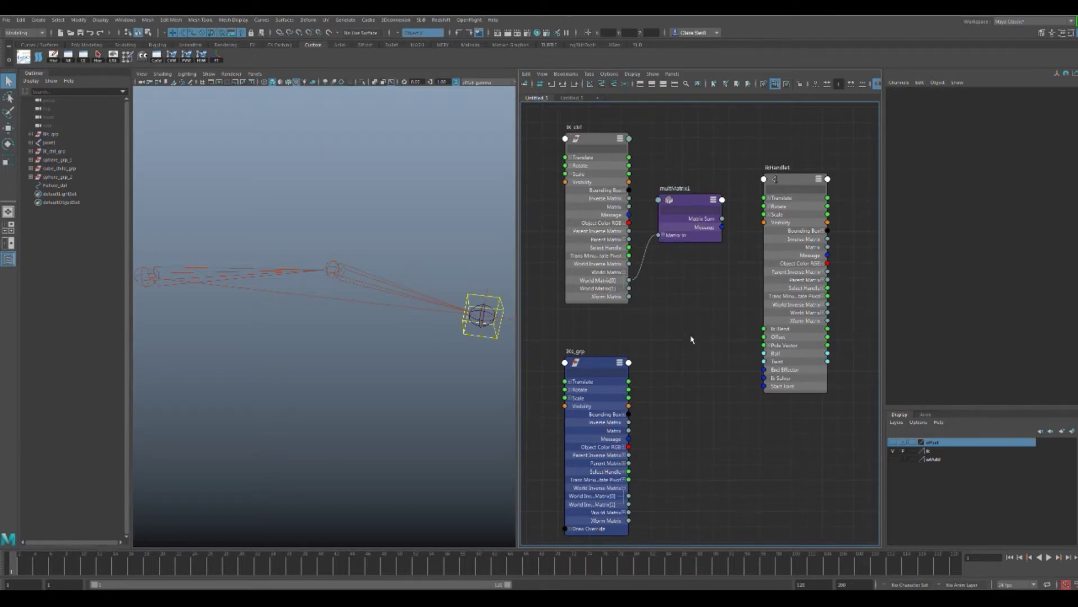
key("Tab")
type("dec")
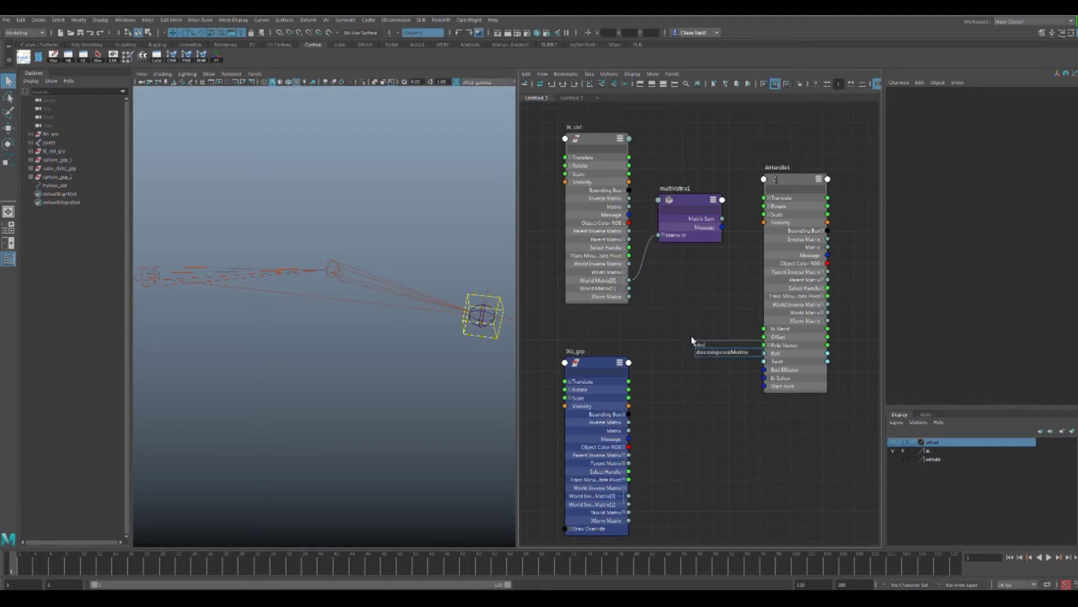
left_click(712, 352)
left_click_drag(794, 179, 830, 187)
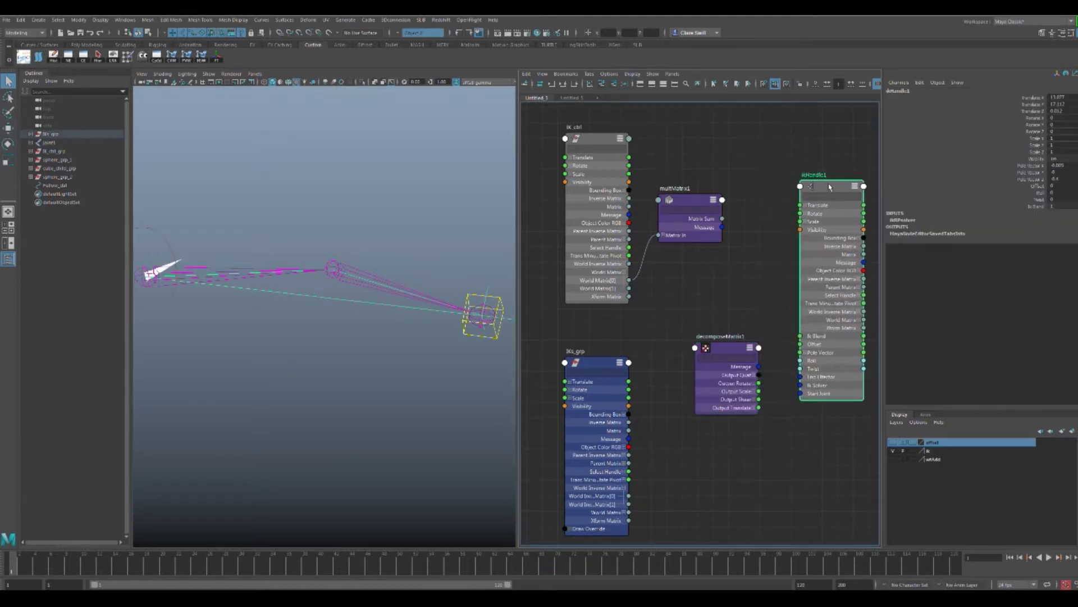
left_click_drag(731, 348, 766, 187)
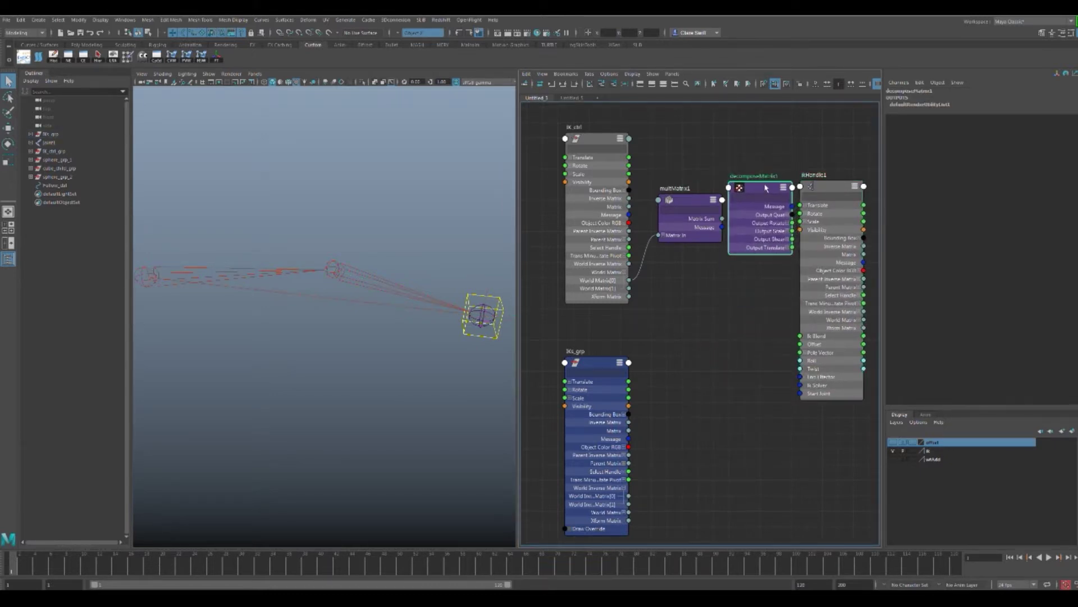
Step: Connect multMatrix1's Matrix Sum to decomposeMatrix1's Input Matrix
left_click_drag(722, 219, 677, 195)
left_click(692, 487)
left_click_drag(756, 189, 750, 183)
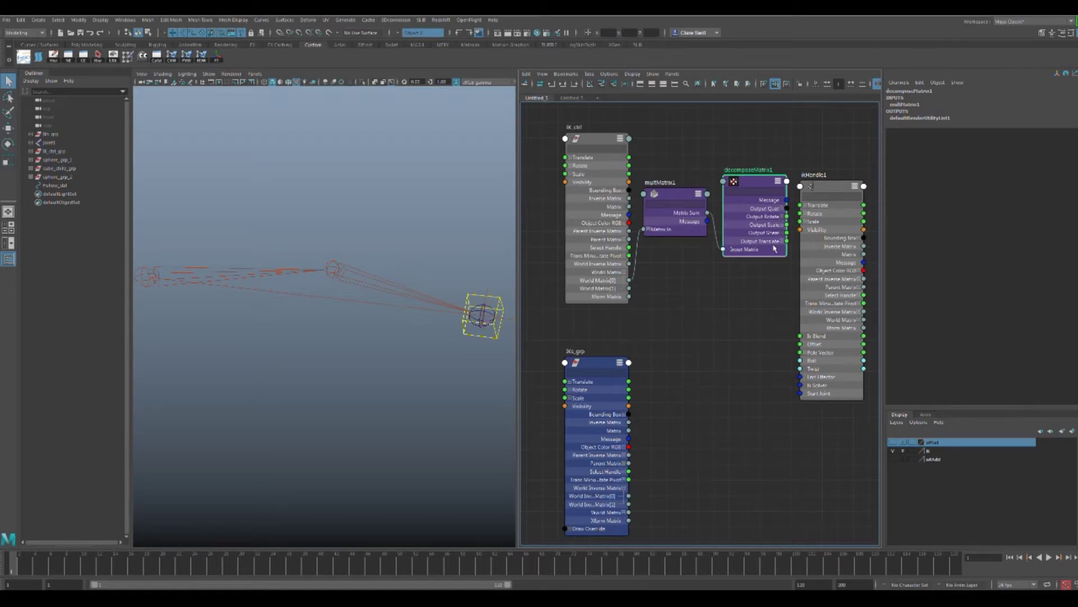
Step: Connect the blue group node's World Inverse Matrix[0] to multMatrix1's Matrix In[1], and decomposeMatrix1's Output Translate to ikHandle1's Translate
left_click_drag(599, 365, 651, 339)
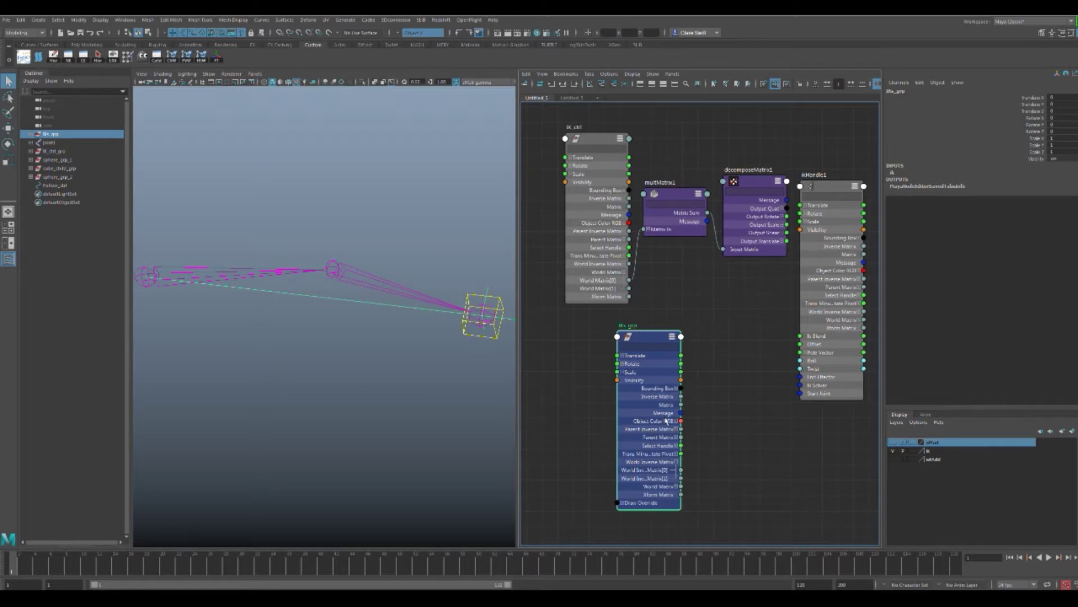
left_click(648, 229)
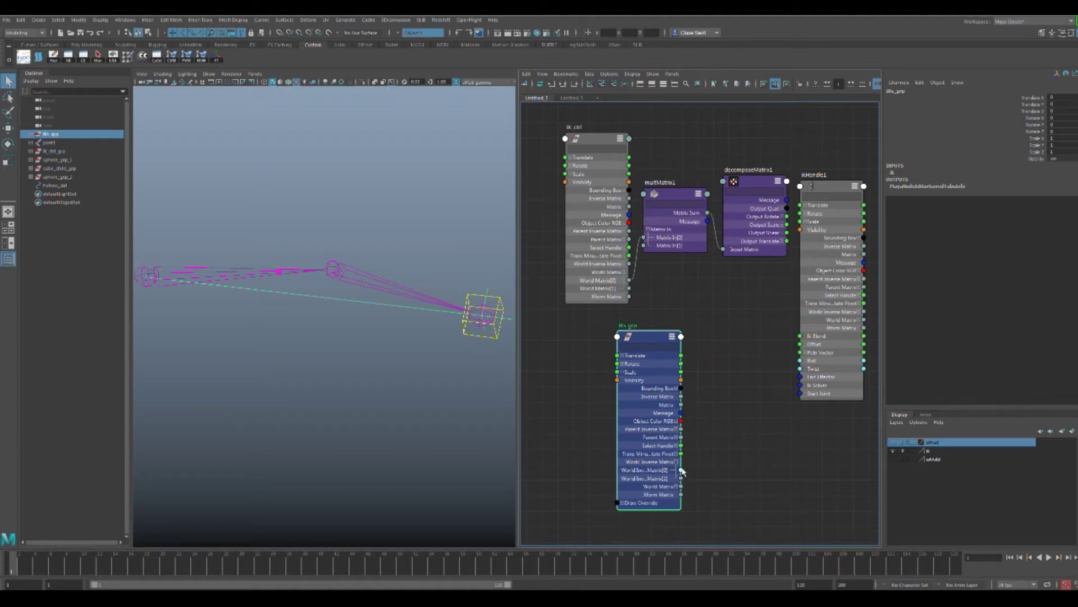
left_click_drag(682, 472, 646, 248)
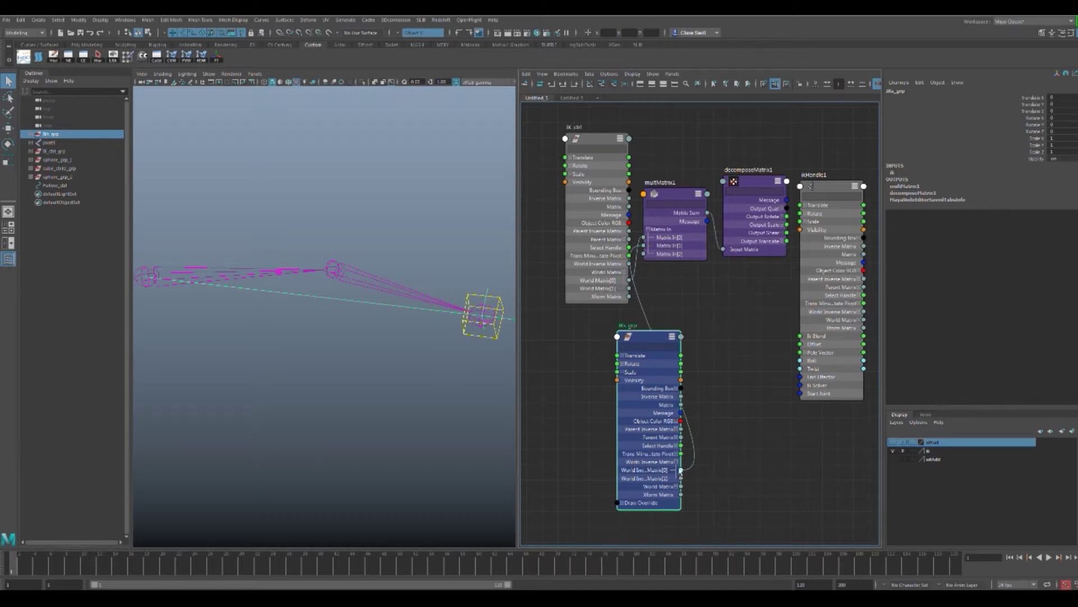
left_click_drag(788, 241, 799, 214)
left_click(765, 294)
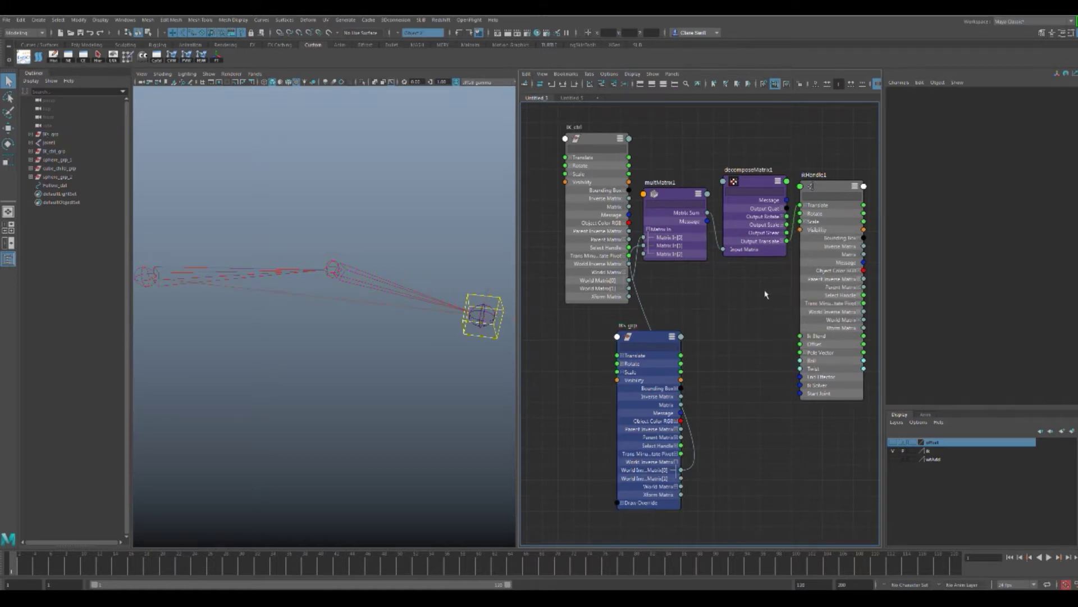
Step: Move the IK control cube downward and toward the chain's root joint to test the IK handle connection
left_click(494, 337)
key("w")
left_click_drag(484, 316, 419, 359)
Step: Show the offset display layer, hide the ik layer, and switch to the second node graph
left_click(892, 443)
left_click(893, 451)
left_click(420, 182)
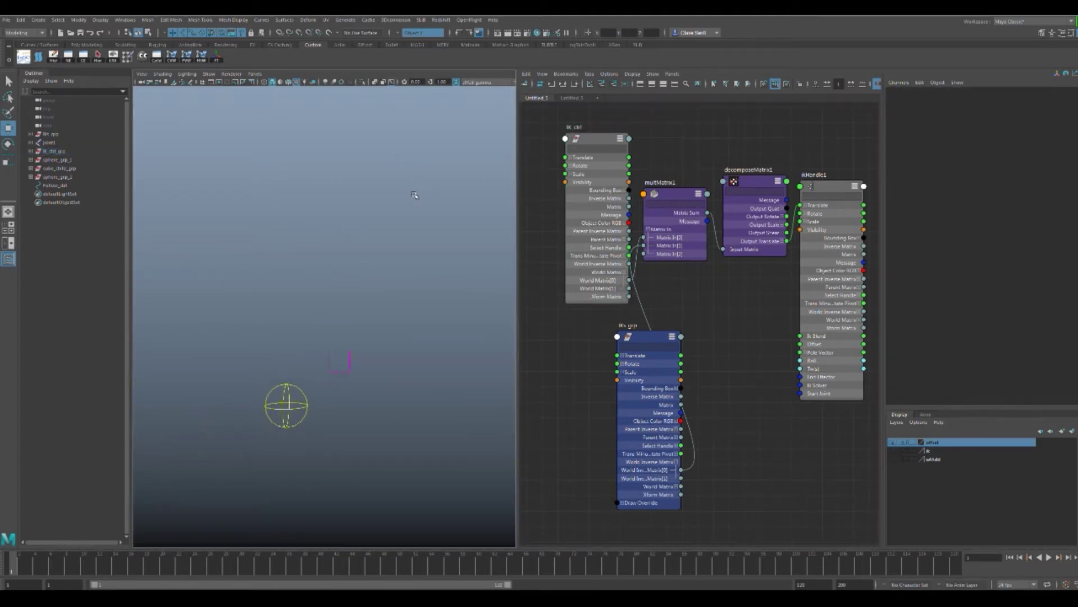
left_click(570, 98)
Step: Rearrange the sphere and cube nodes and add a multMatrix node between sphere_Constrain_1 and cube_child
left_click_drag(628, 207, 587, 182)
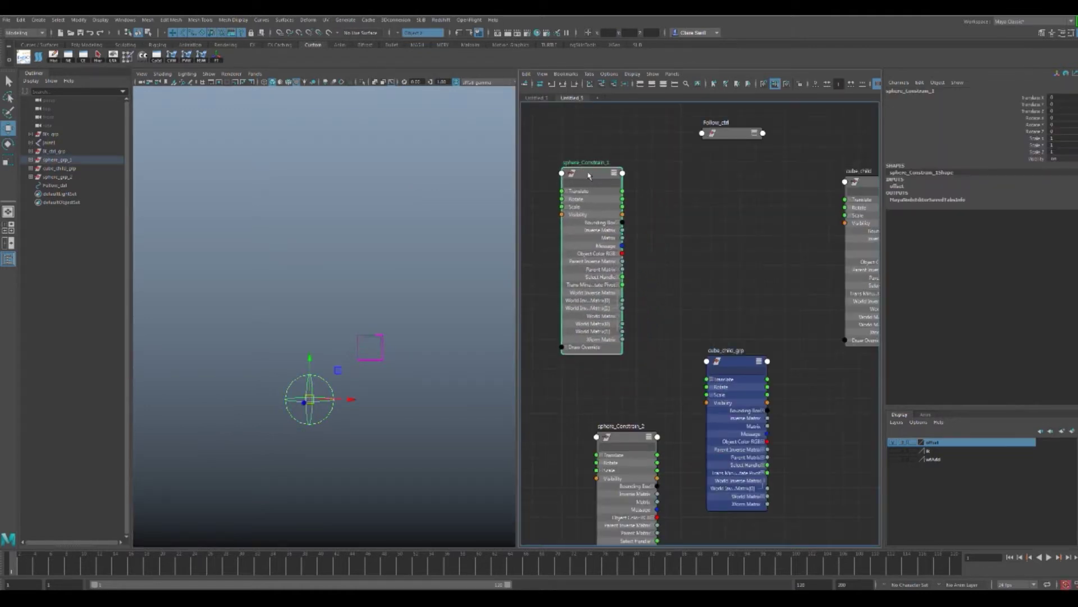
left_click_drag(736, 361, 741, 383)
left_click_drag(862, 182, 788, 184)
left_click(683, 322)
key("Tab")
type("mult")
key("Down")
key("Return")
left_click_drag(704, 330, 676, 212)
Step: Add a decomposeMatrix node and place it between multMatrix2 and cube_child
left_click(657, 342)
key("Tab")
type("decompose")
key("Return")
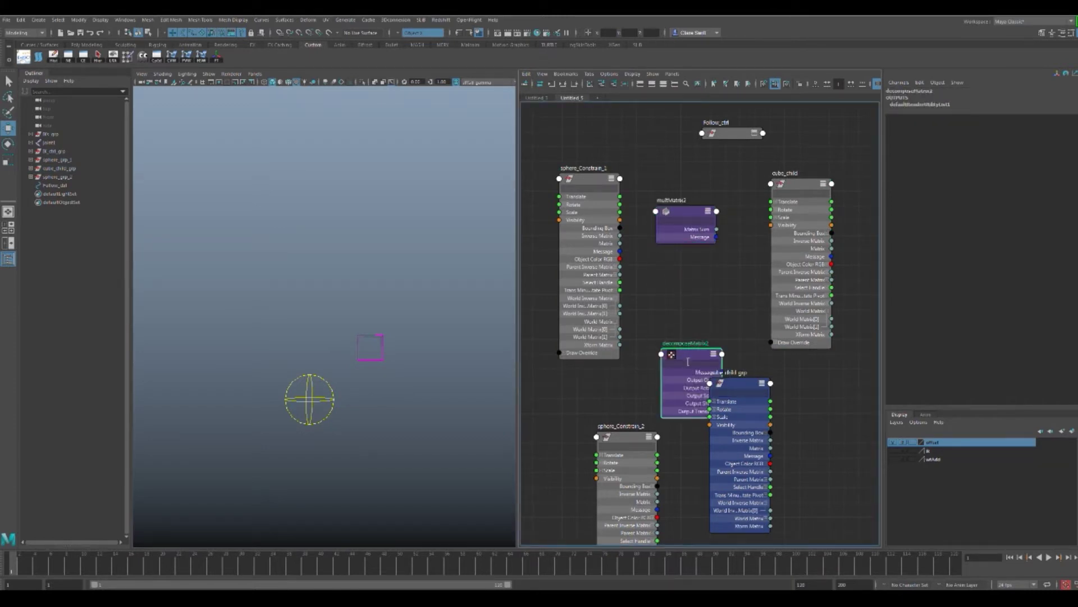
left_click_drag(679, 214, 673, 205)
left_click_drag(695, 354, 734, 252)
left_click_drag(803, 183, 821, 216)
left_click_drag(734, 252, 746, 180)
Step: Add another multMatrix node and place it below cube_child for the offset calculation
left_click(744, 250)
key("Tab")
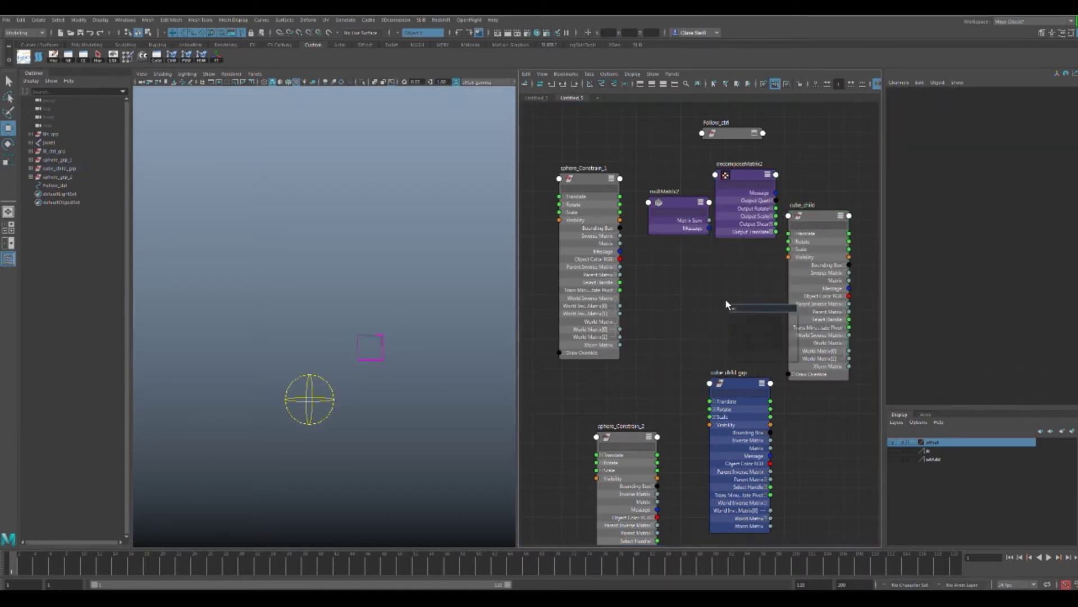
type("mult")
key("Return")
left_click_drag(749, 311, 843, 401)
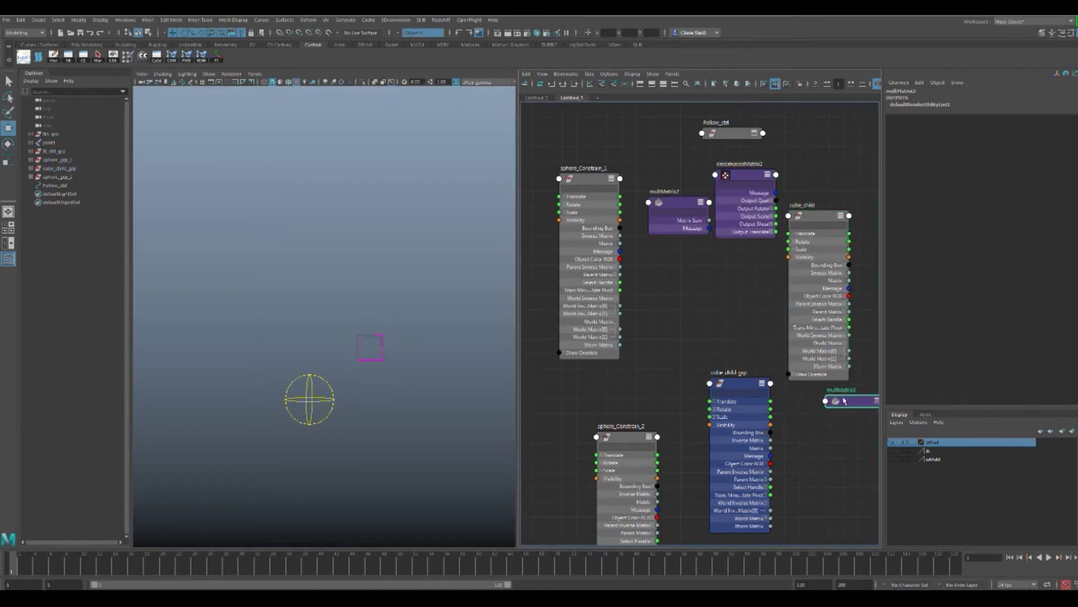
Step: Connect cube_child's World Matrix[0] to multMatrix3's Matrix In[0], and sphere_Constrain_1's World Inverse Matrix[0] to its Matrix In[1]
key("2")
left_click_drag(849, 351, 834, 406)
left_click(688, 487)
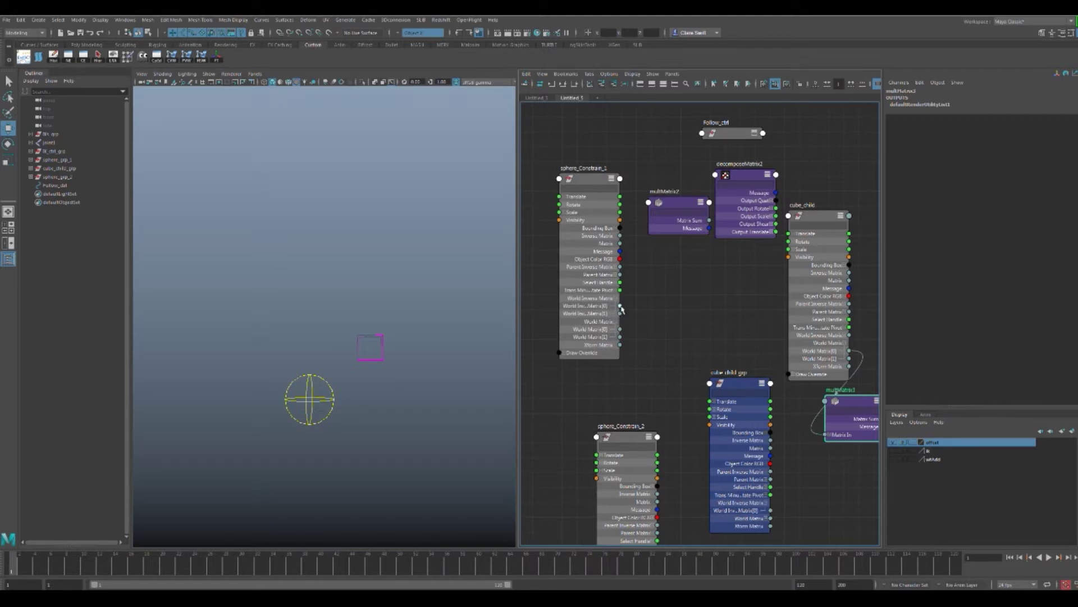
left_click_drag(621, 309, 830, 439)
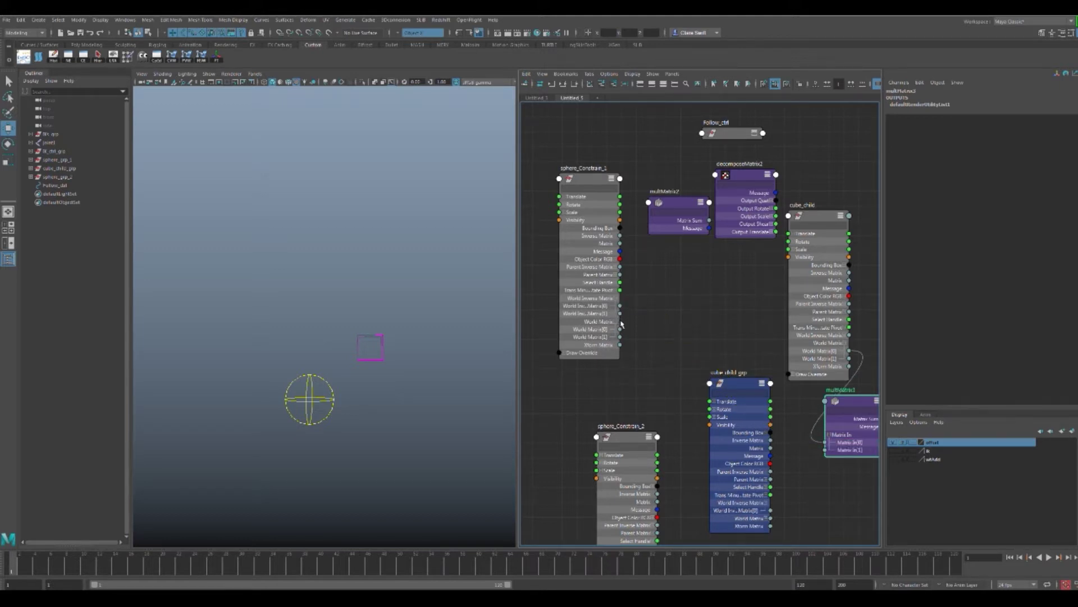
left_click_drag(620, 306, 825, 450)
left_click_drag(850, 406, 861, 402)
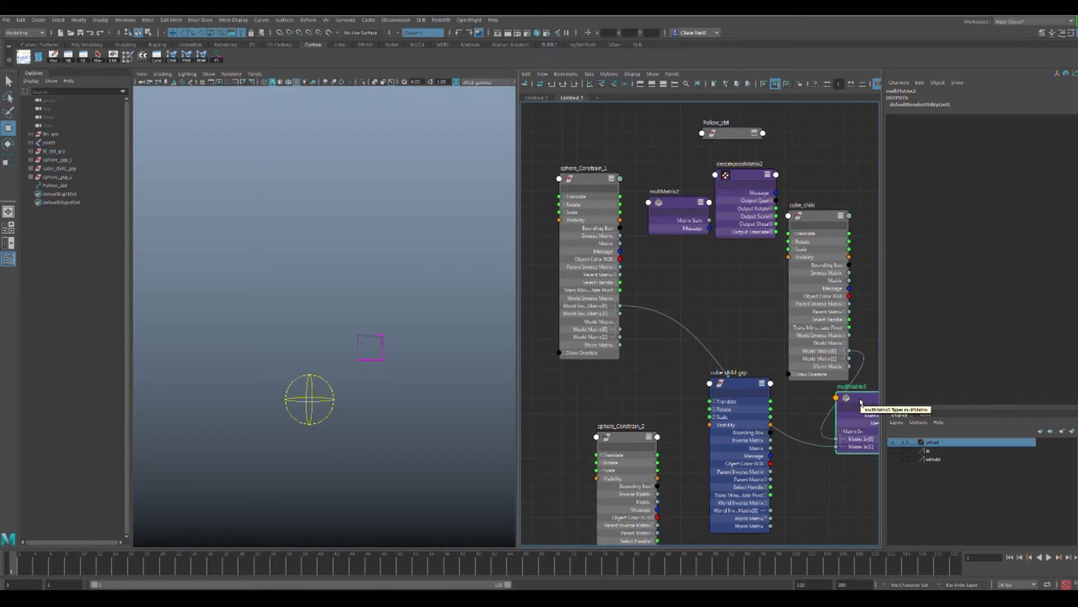
Step: Run "getAttr multMatrix3.matrixSum;" in the Script Editor and copy the returned matrix values
left_click_drag(1077, 0, 538, 125)
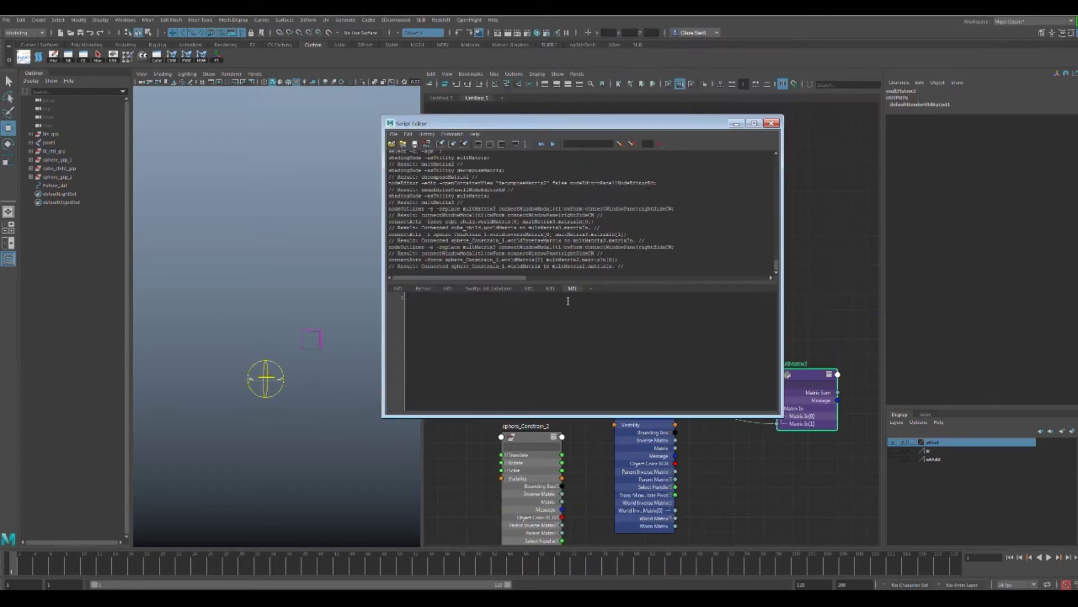
type("Attr")
left_click_drag(655, 125, 620, 118)
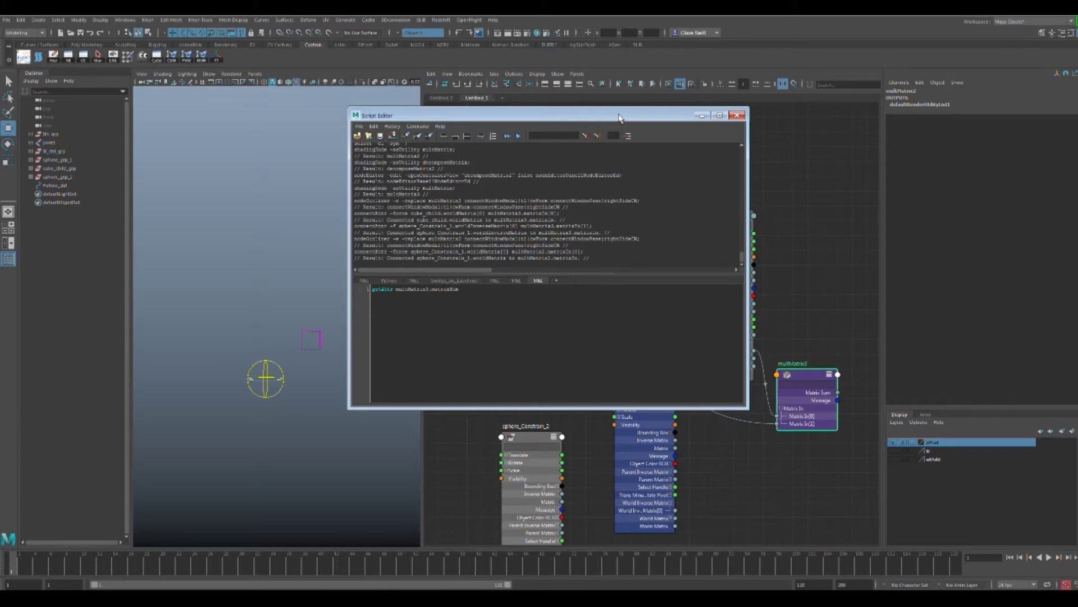
type(";")
left_click_drag(462, 289, 372, 289)
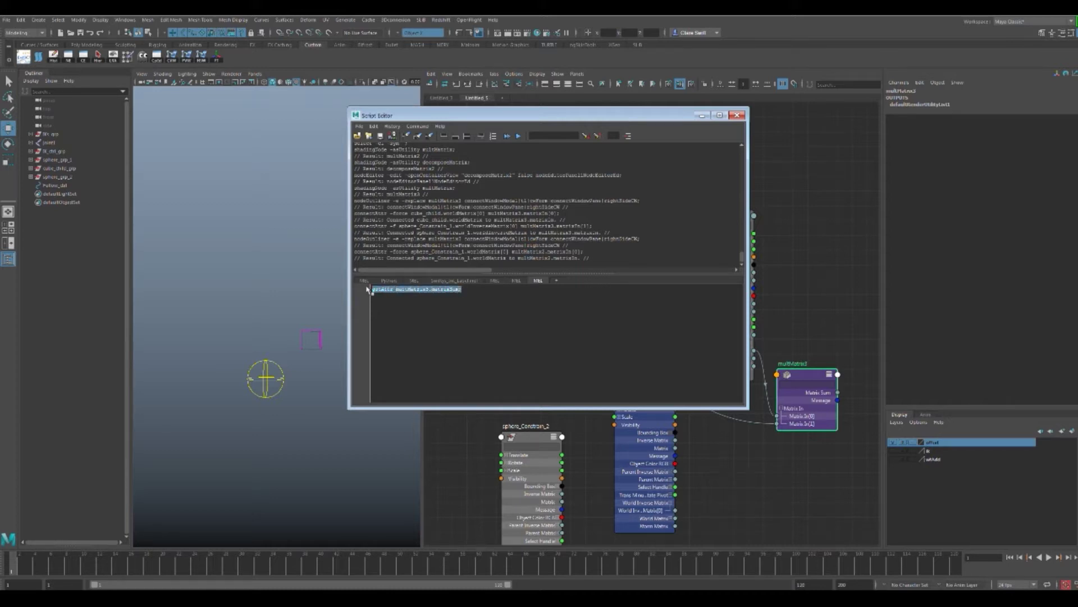
left_click(517, 137)
left_click_drag(386, 258, 521, 258)
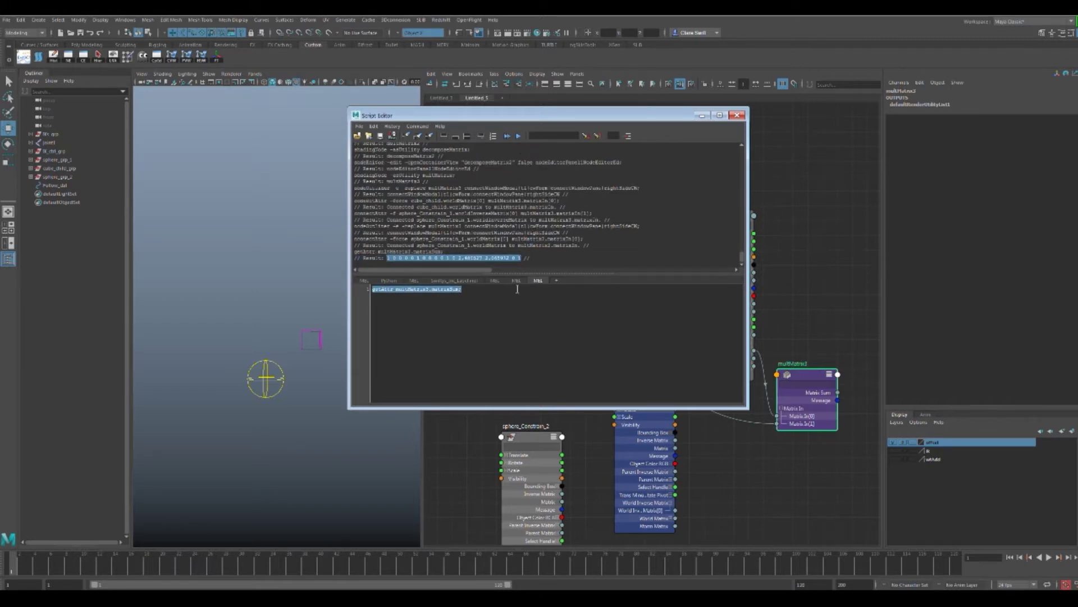
Step: Connect sphere_Constrain_1's World Matrix[0] to multMatrix2's Matrix In[1], leaving Matrix In[0] free for the offset
left_click_drag(505, 115, 755, 248)
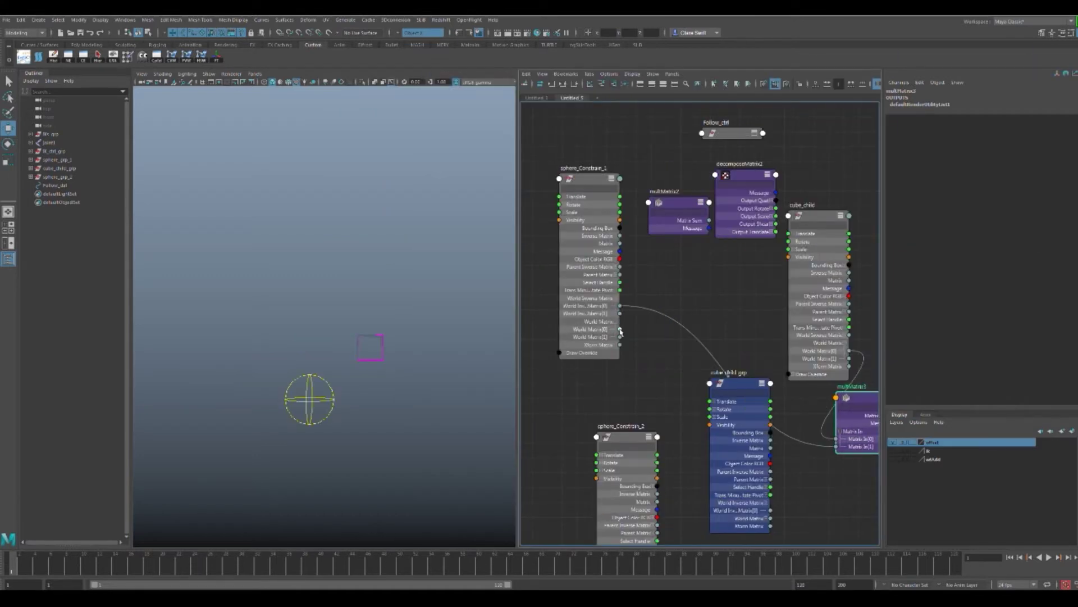
left_click_drag(620, 332, 669, 211)
left_click(688, 491)
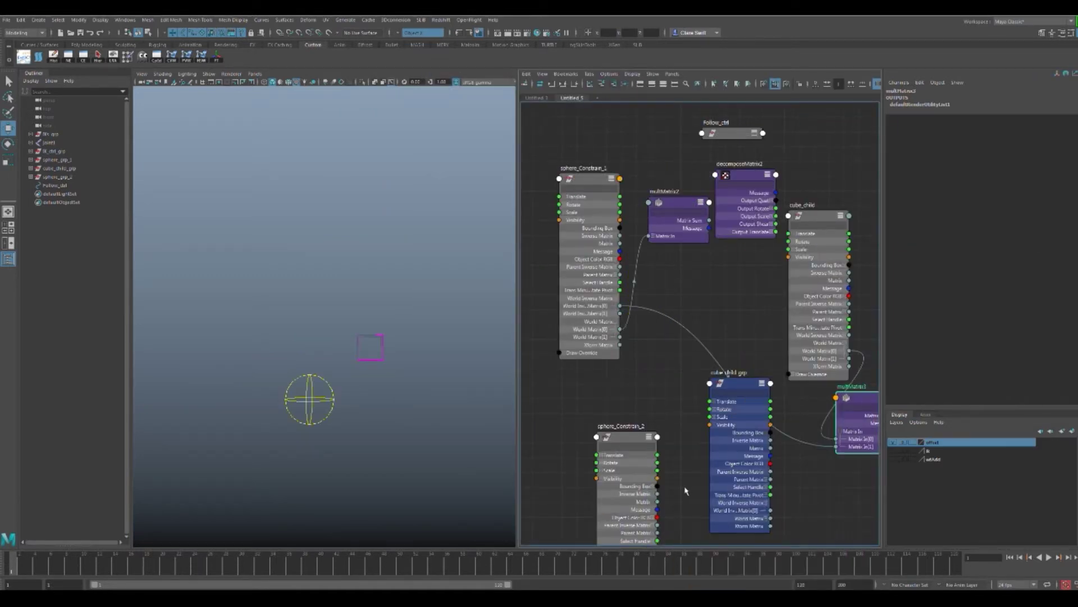
left_click_drag(515, 362, 422, 366)
left_click_drag(772, 399, 809, 377)
left_click(557, 236)
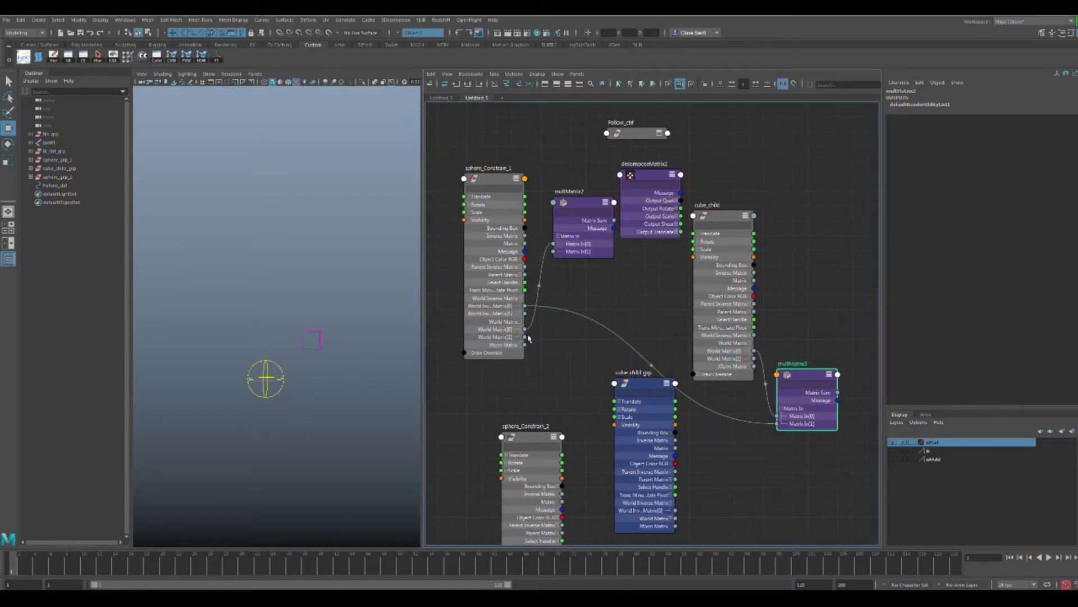
left_click_drag(527, 337, 547, 350)
Step: Run a setAttr command on multMatrix2.matrixIn[0] with -type "matrix" and the copied offset matrix values
key("alt+Tab")
type("setAttr")
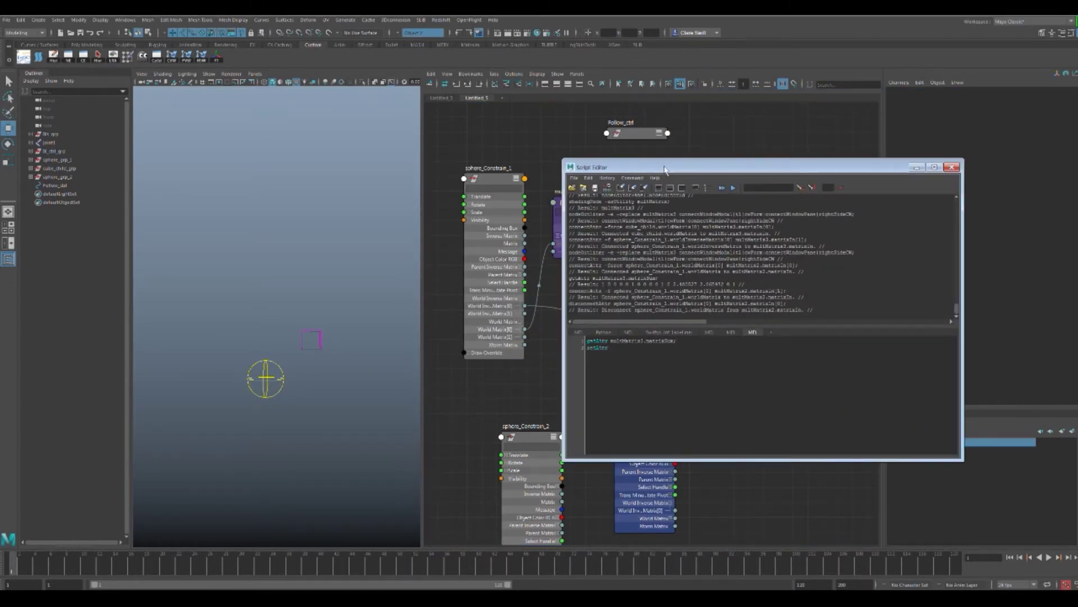
left_click_drag(665, 168, 721, 168)
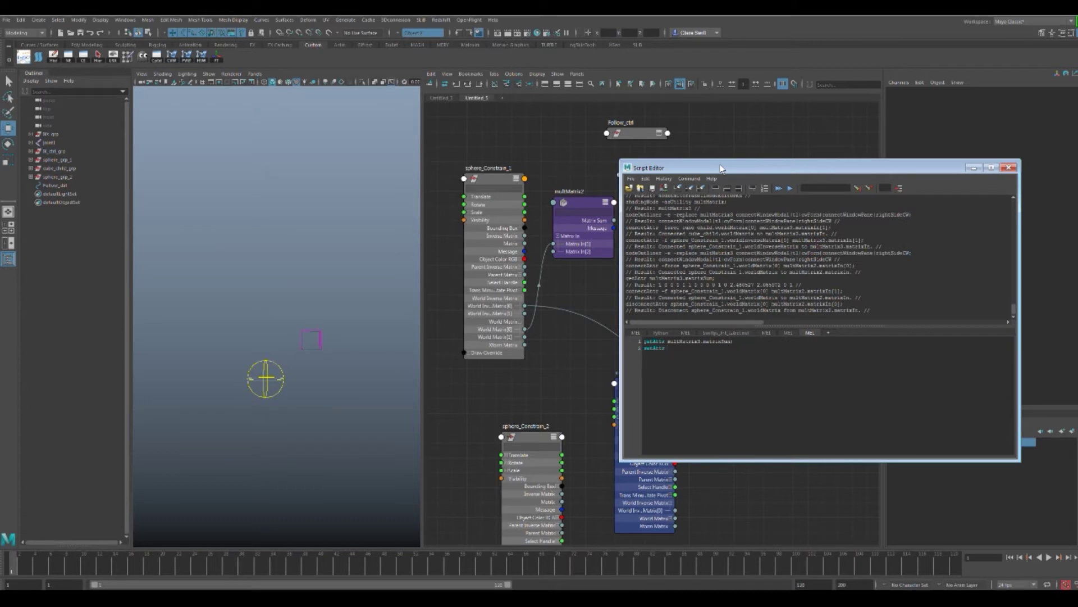
type("multMatrix2.matrixIn[0] -type \"matrix\"")
key("ctrl+v")
left_click_drag(644, 349, 922, 344)
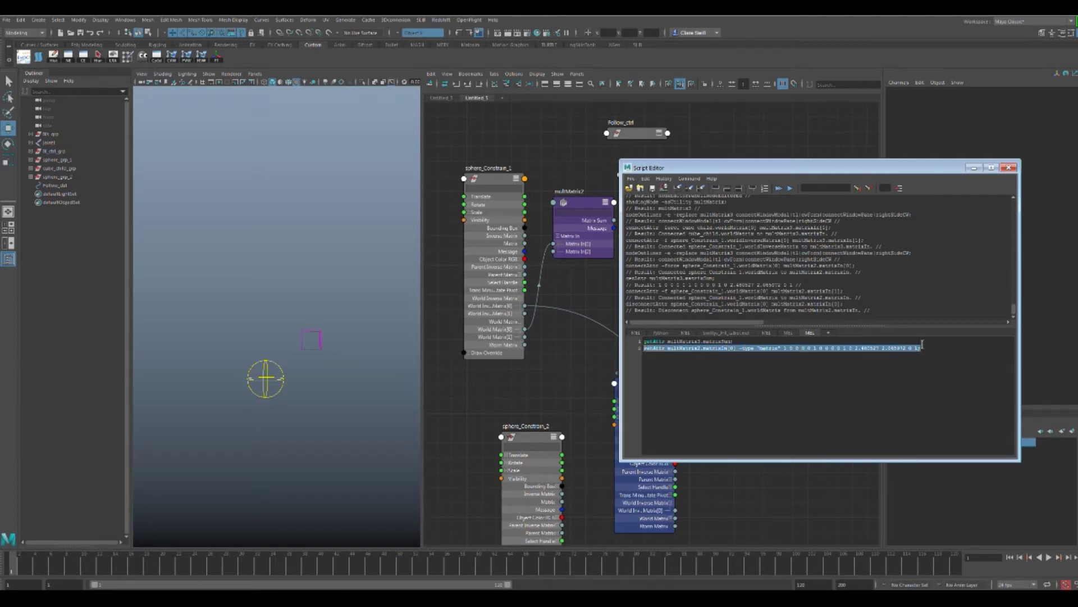
left_click(790, 189)
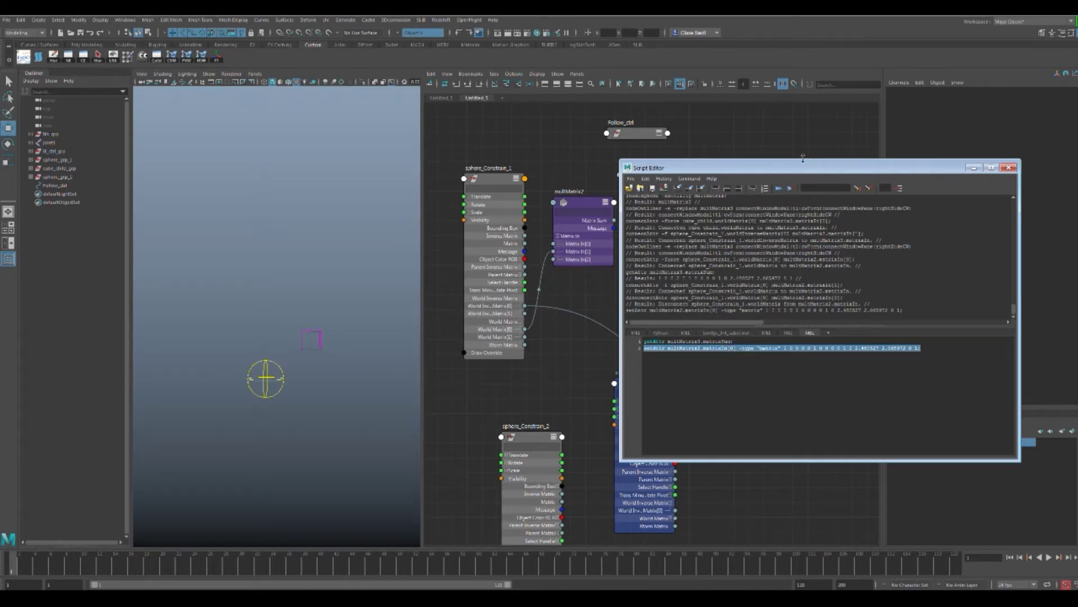
Step: Connect cube_child_grp's World Inverse Matrix[0] to multMatrix2's Matrix In[2], and multMatrix2's Matrix Sum to decomposeMatrix2's Input Matrix
left_click(1009, 168)
left_click_drag(675, 508, 554, 265)
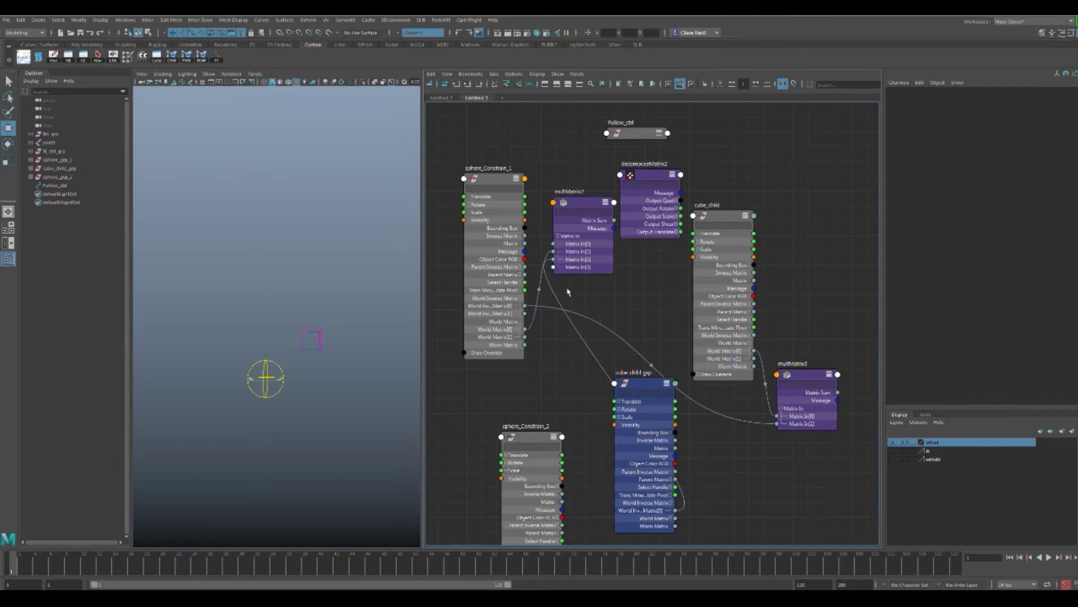
left_click_drag(657, 175, 667, 168)
left_click_drag(614, 220, 630, 167)
left_click(660, 173)
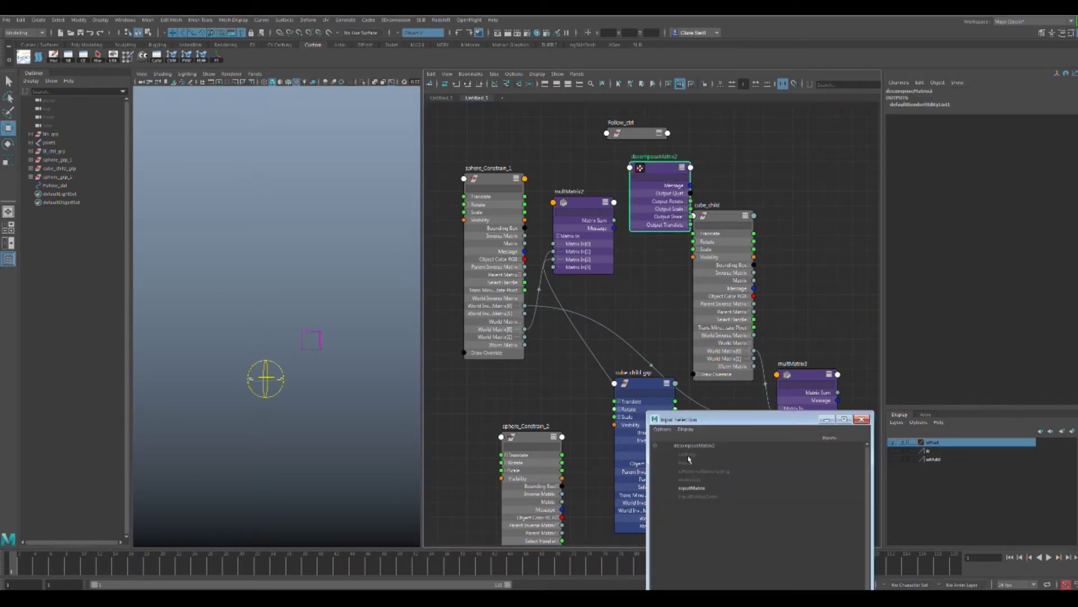
left_click(691, 488)
Step: Connect decomposeMatrix2's Output Translate and Output Rotate to cube_child's Translate and Rotate
left_click_drag(725, 217, 767, 161)
left_click(496, 179)
left_click_drag(691, 224, 735, 185)
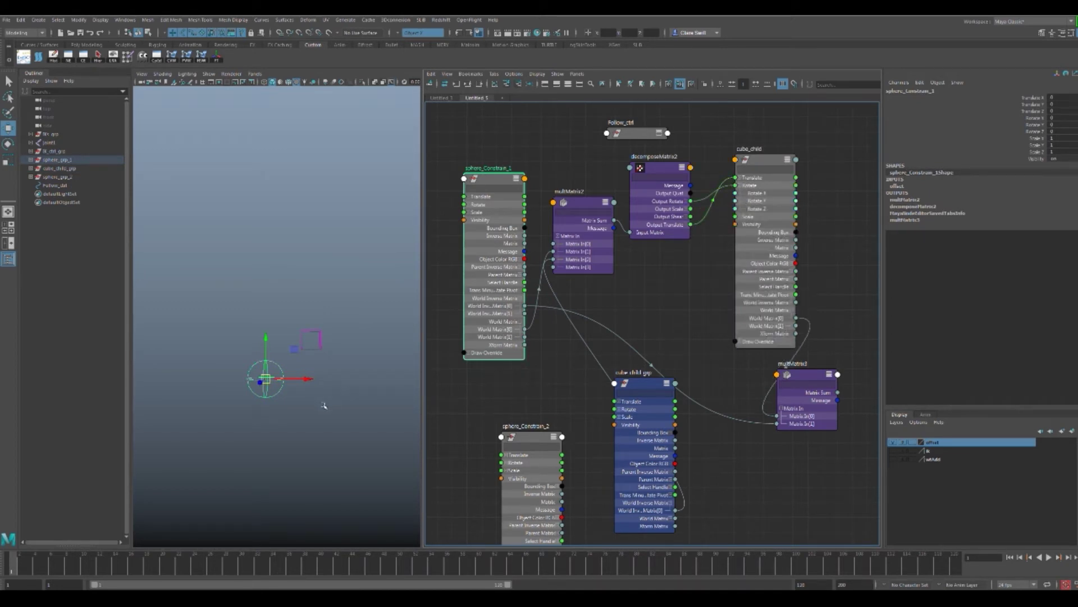
Step: Move and rotate sphere_Constrain_1 to test the cube's constraint, and reset its translate and rotate values to 0
left_click_drag(266, 378, 298, 390)
key("e")
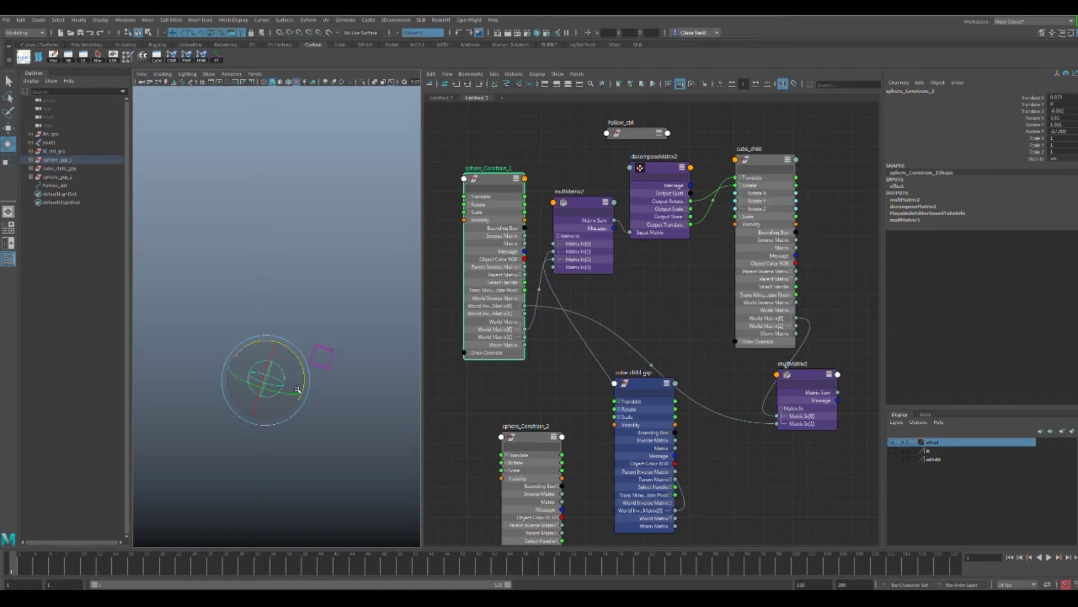
left_click_drag(1059, 97, 1057, 132)
type("0")
key("Return")
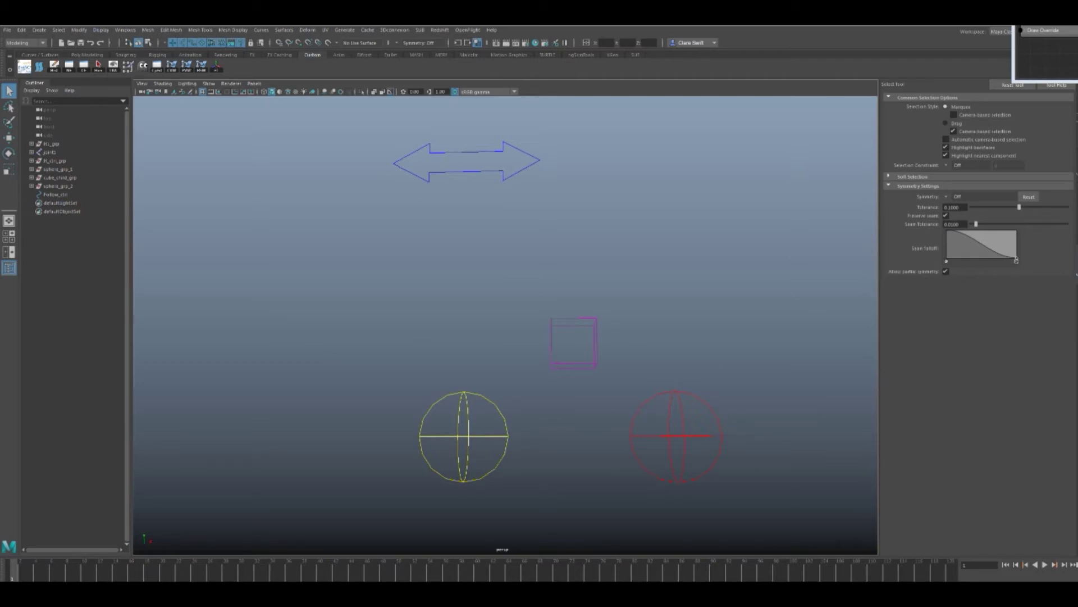
Step: Select each of the two constraining spheres in turn, and move Follow_ctrl a short distance along X
left_click(501, 439)
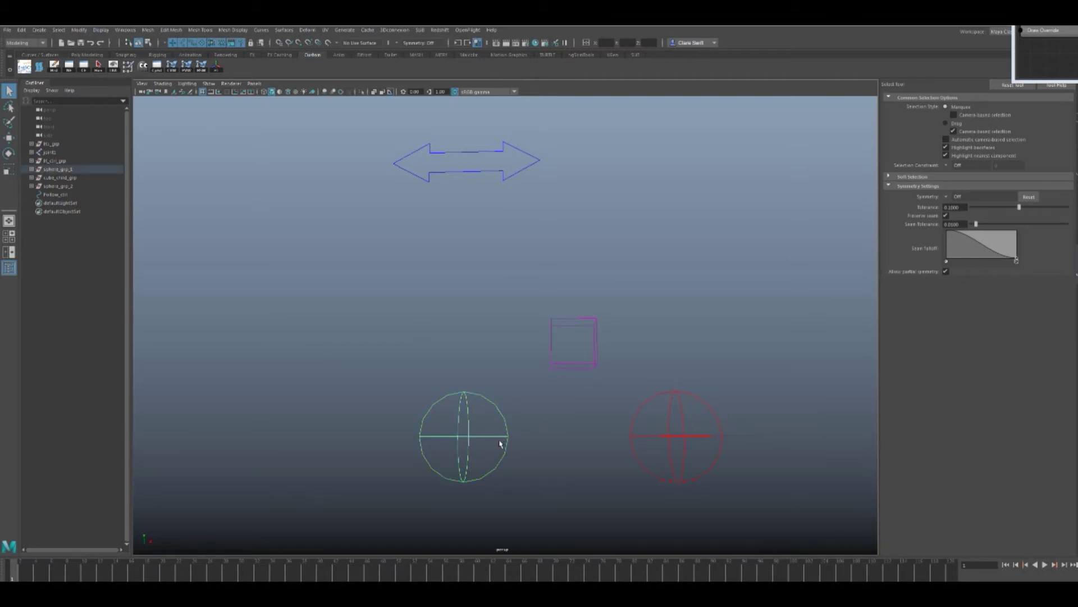
left_click(666, 441)
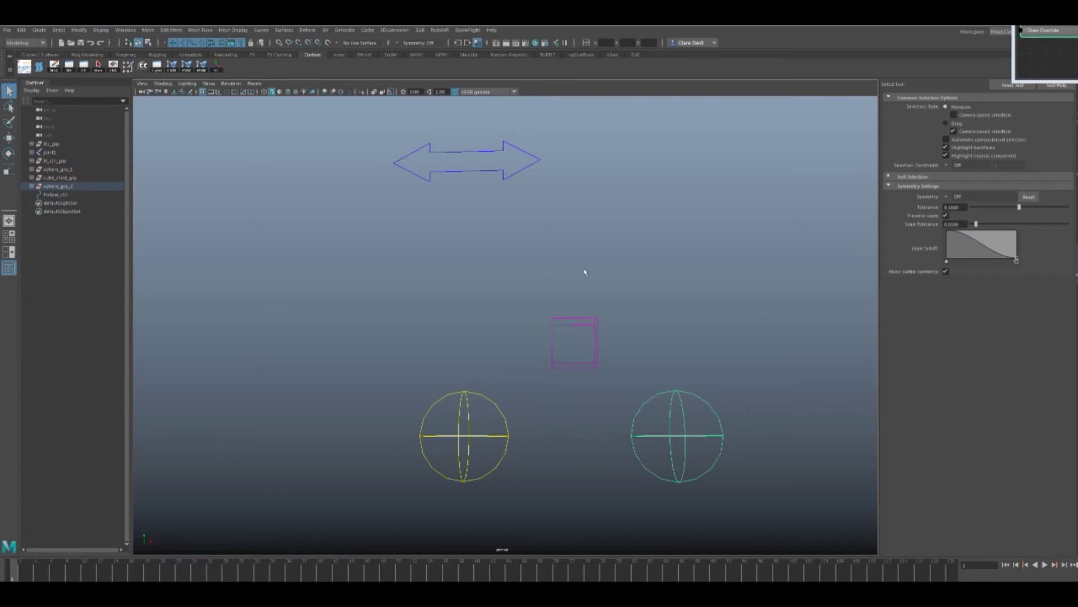
left_click(518, 174)
key("w")
left_click_drag(508, 159, 544, 163)
Step: Bring the Node Editor and Script Editor into view and examine the getAttr commands for offsetSphere1 and offsetSphere2's matrixSum
left_click_drag(1075, 27, 424, 85)
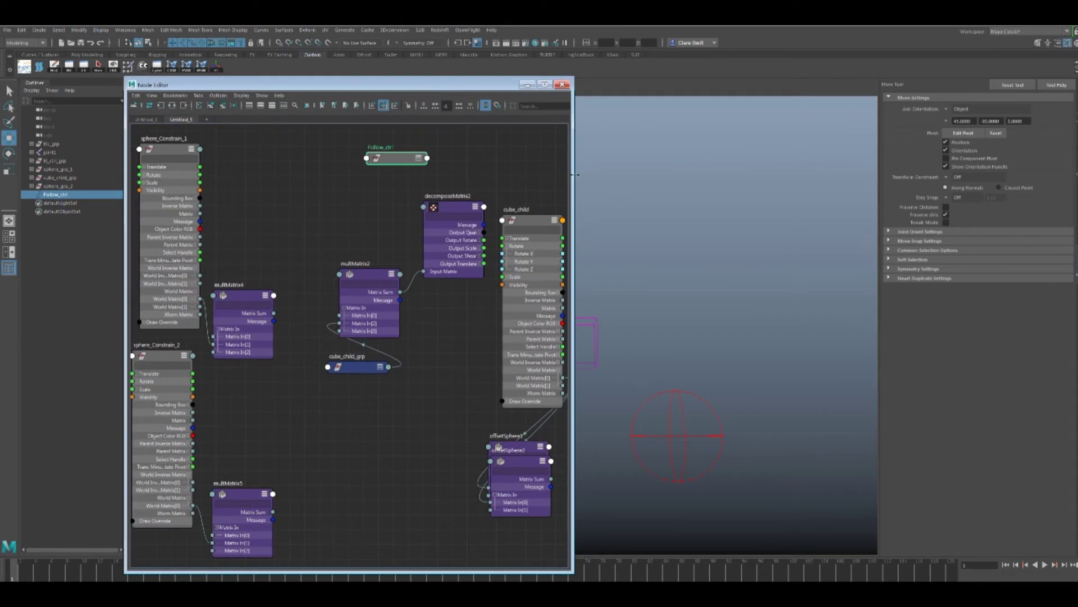
left_click_drag(573, 179, 665, 179)
left_click_drag(1077, 112, 765, 224)
left_click_drag(455, 410, 648, 412)
left_click_drag(455, 420, 627, 420)
left_click(629, 421)
Step: Examine the setAttr and connectAttr commands that set up matrixIn[0] and matrixIn[1] of multMatrix4 and multMatrix5
left_click_drag(659, 218, 706, 200)
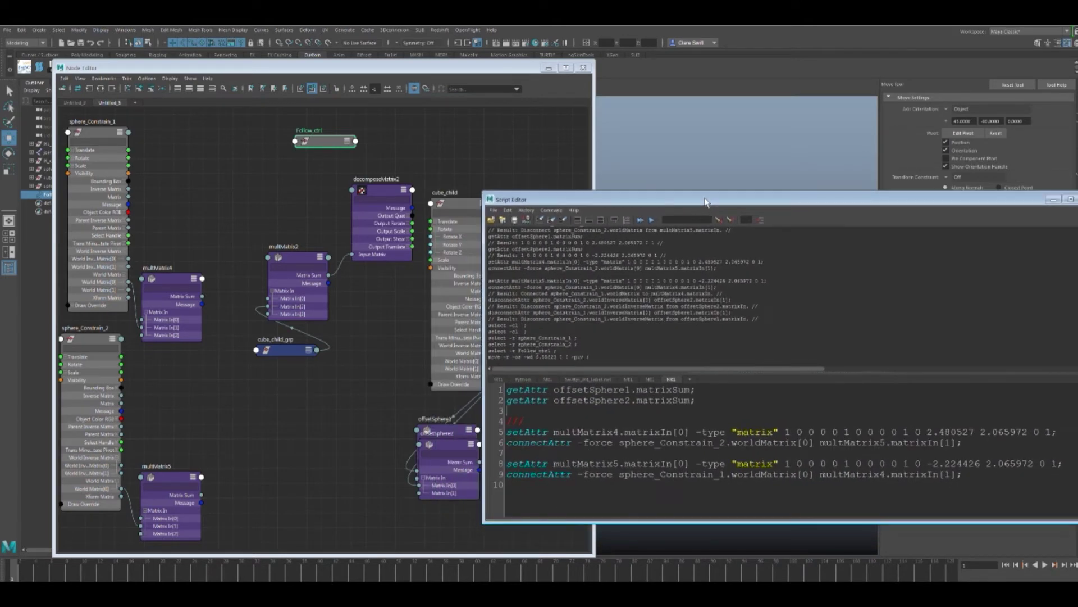
left_click_drag(508, 433, 969, 439)
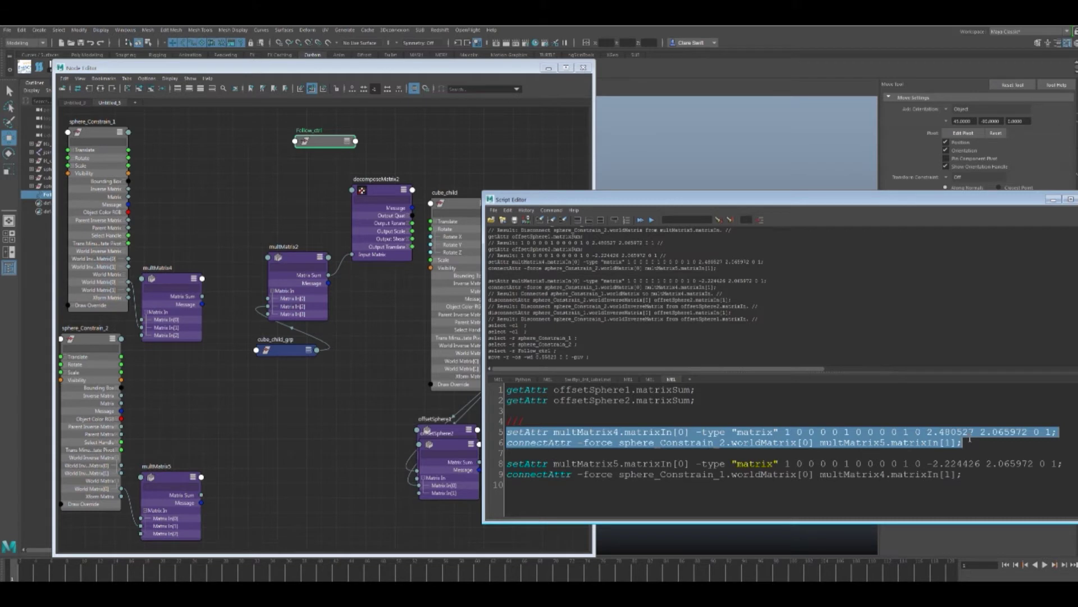
left_click(530, 491)
left_click_drag(507, 463, 970, 482)
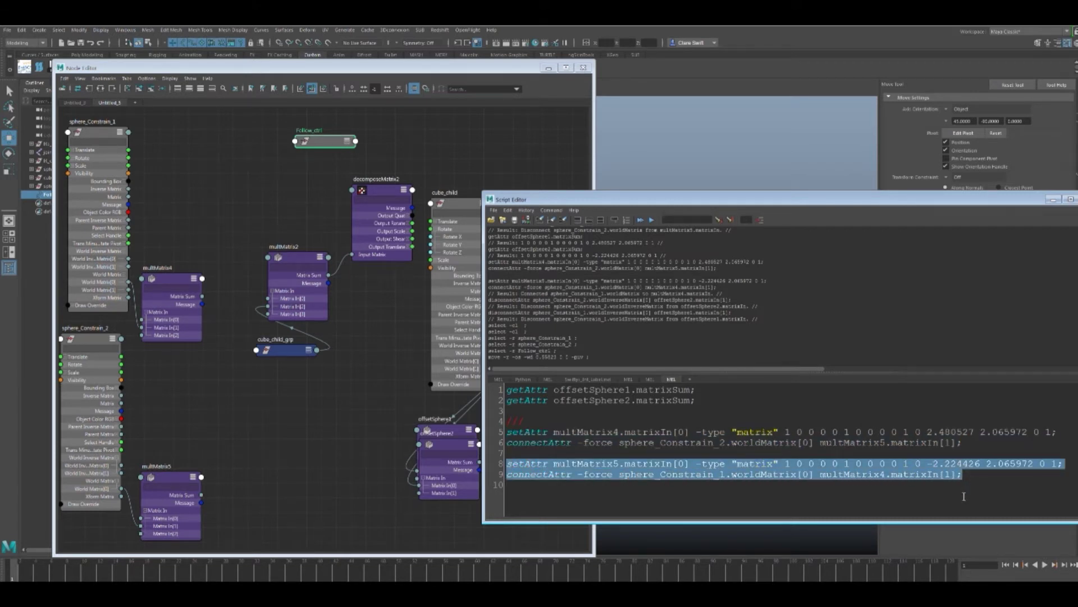
left_click(964, 497)
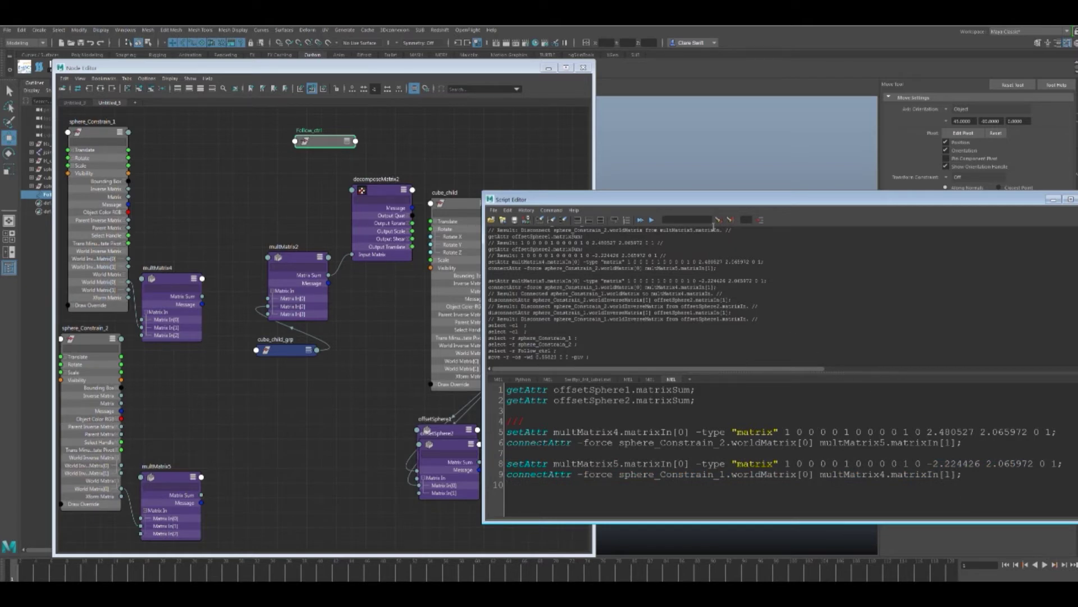
left_click_drag(673, 201, 1077, 28)
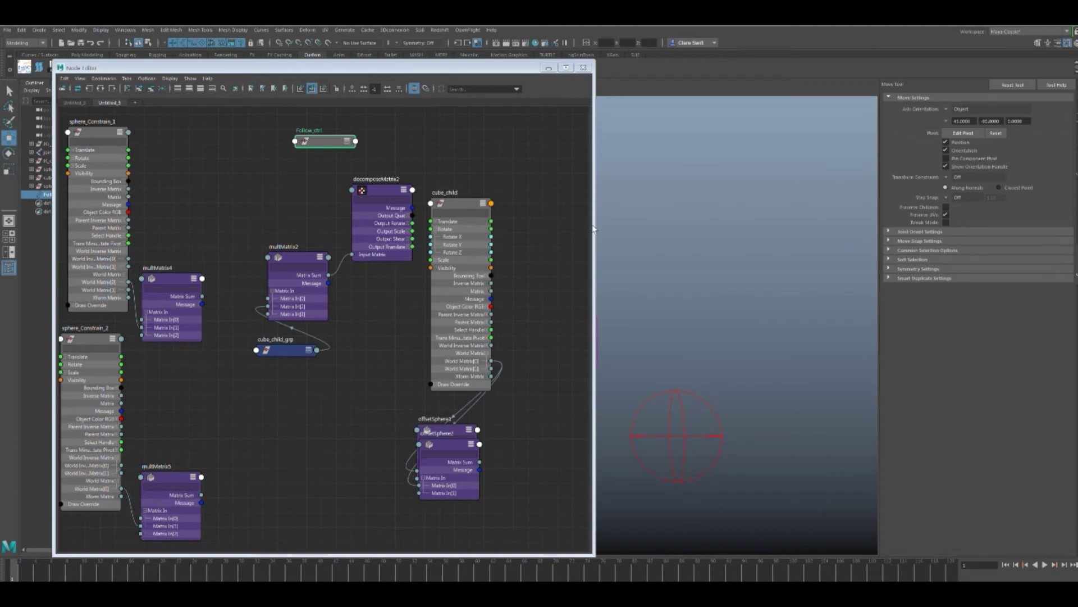
Step: Widen the Node Editor and shift the cube_child, decomposeMatrix2 and multMatrix2 nodes away from the sphere nodes to make room
left_click_drag(594, 229, 746, 228)
left_click_drag(547, 70, 727, 72)
left_click_drag(437, 196, 719, 491)
left_click_drag(656, 205, 857, 182)
Step: Create a wtAddMatrix node in the open area of the graph and show all its attributes
left_click(519, 379)
key("Tab")
type("wt")
key("Return")
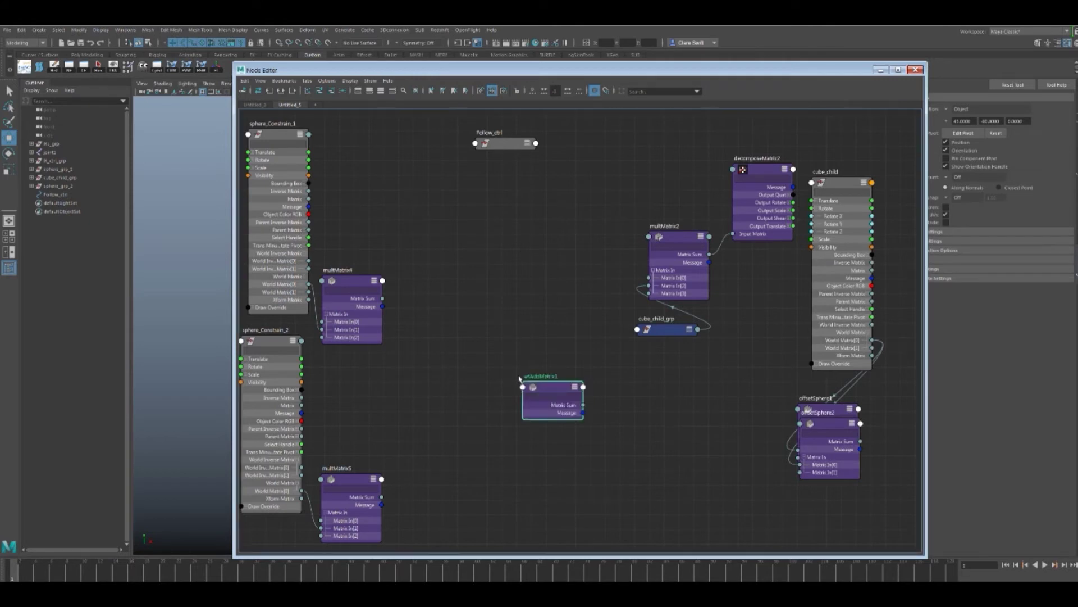
right_click(549, 385)
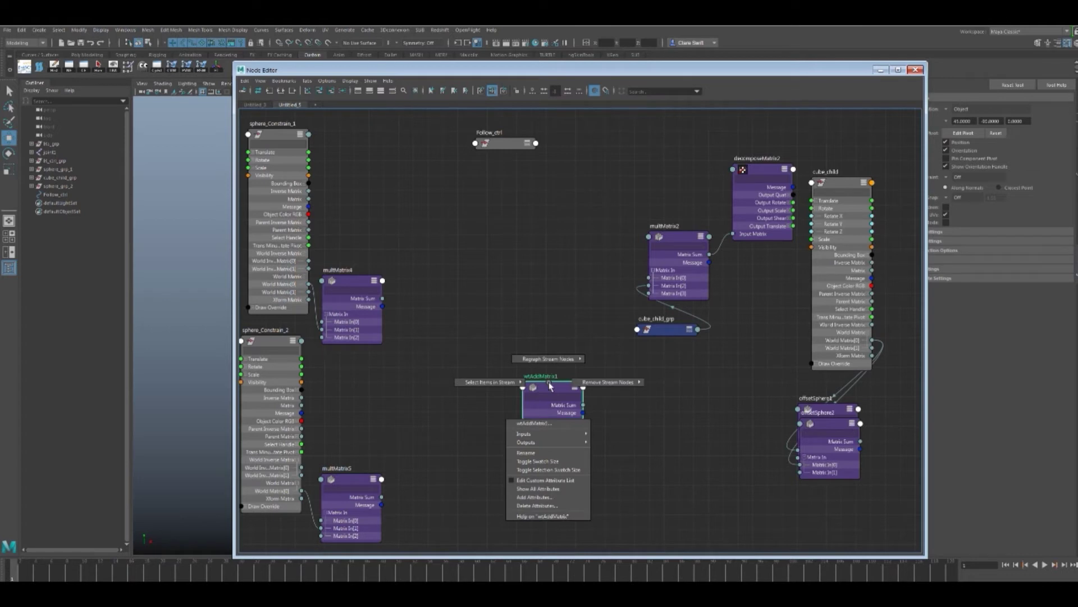
left_click(546, 489)
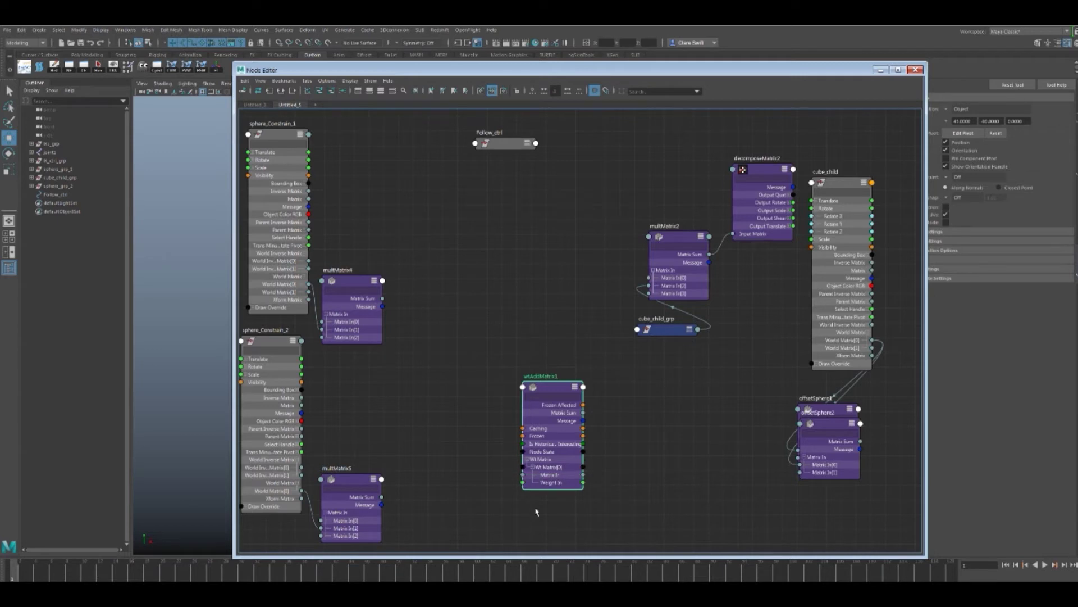
Step: Arrange wtAddMatrix1 between the sphere nodes and multMatrix2, with multMatrix4 and multMatrix5 beside their respective sphere nodes
left_click_drag(551, 390, 522, 283)
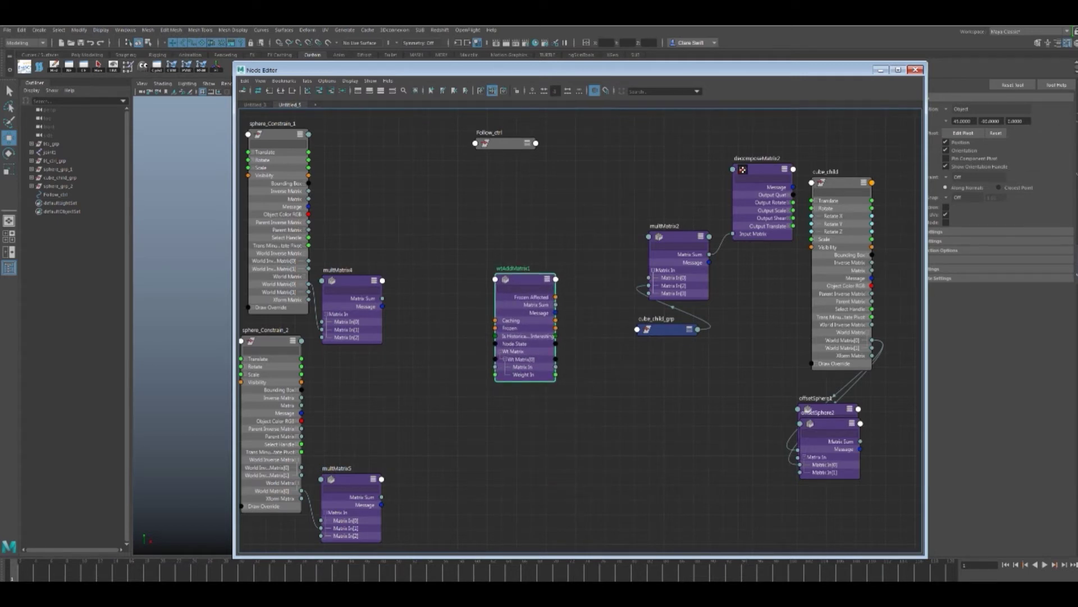
scroll(556, 493, "up", 2)
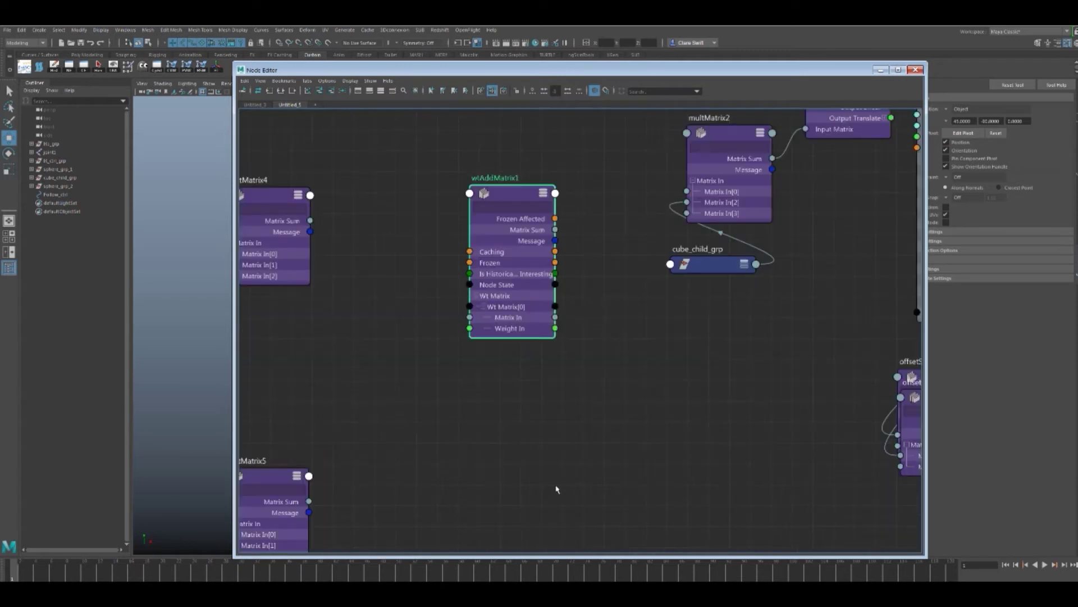
left_click_drag(512, 216, 507, 281)
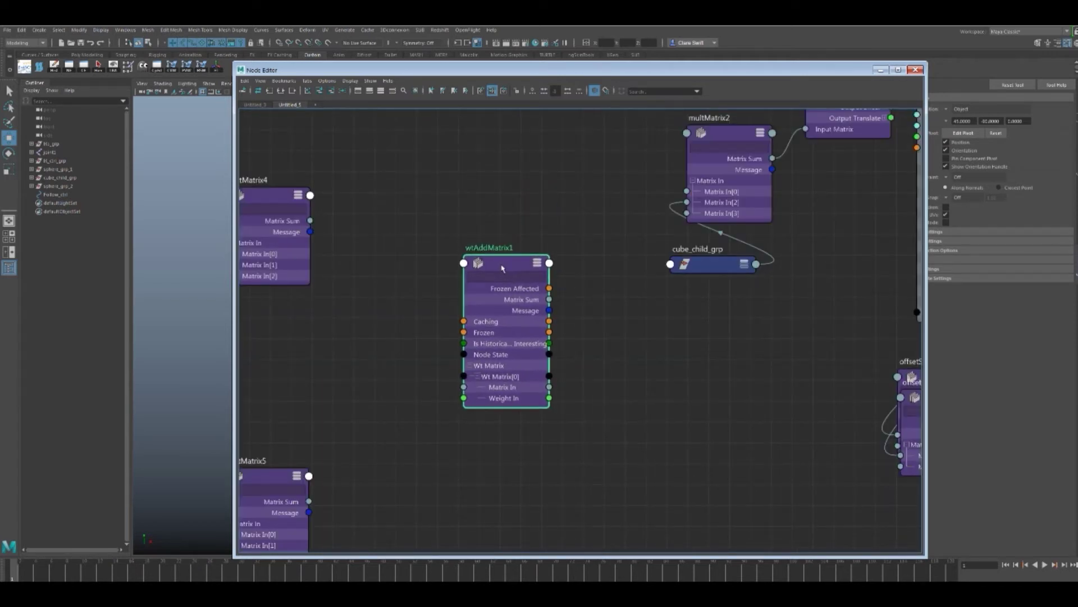
scroll(612, 292, "down", 2)
scroll(612, 292, "down", 2)
middle_click_drag(594, 216, 582, 304, "alt")
scroll(582, 308, "up", 2)
left_click_drag(365, 362, 407, 258)
left_click_drag(287, 422, 290, 410)
left_click_drag(389, 556, 370, 412)
left_click(448, 287)
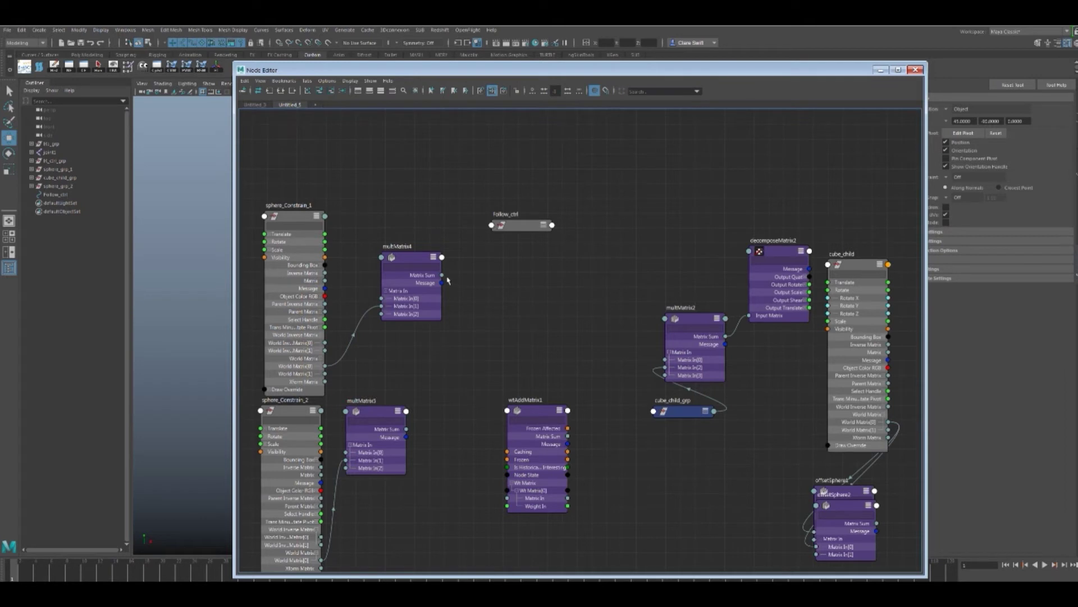
Step: Connect the Matrix Sum of multMatrix4 and multMatrix5 to the Matrix In of wtAddMatrix1's Wt Matrix[0] and Wt Matrix[1] respectively
left_click_drag(442, 275, 507, 497)
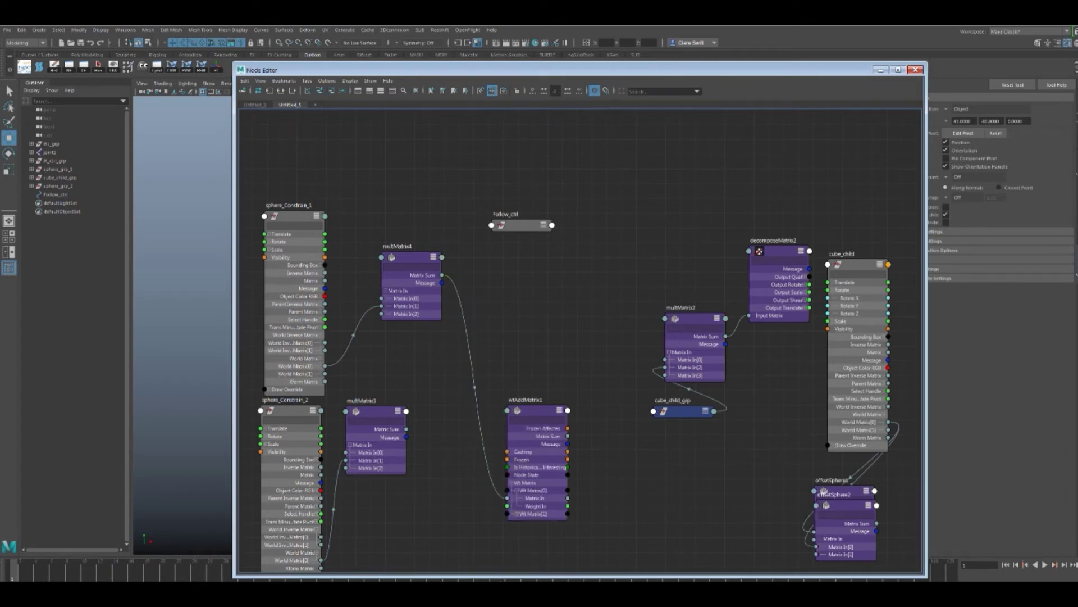
left_click_drag(406, 429, 518, 519)
left_click(516, 514)
left_click_drag(406, 428, 507, 521)
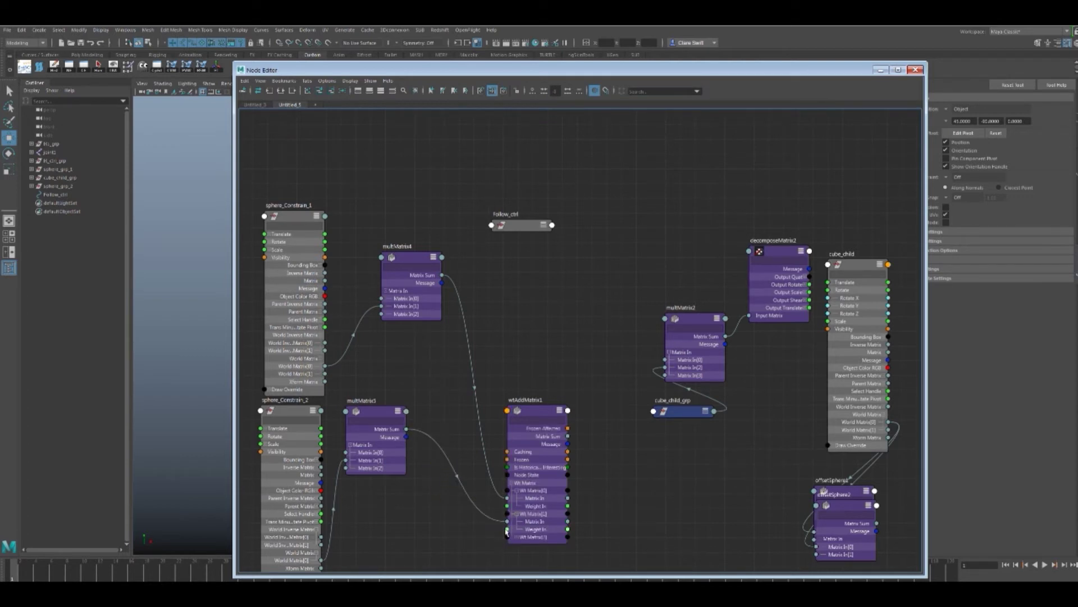
Step: Open the Connection Editor and load Follow_ctrl as the source and wtAddMatrix1 as the target
mouse_move(295, 75)
left_mouse_down()
mouse_move(297, 108)
mouse_move(300, 94)
left_mouse_up()
left_click(83, 67)
left_click_drag(778, 193, 777, 281)
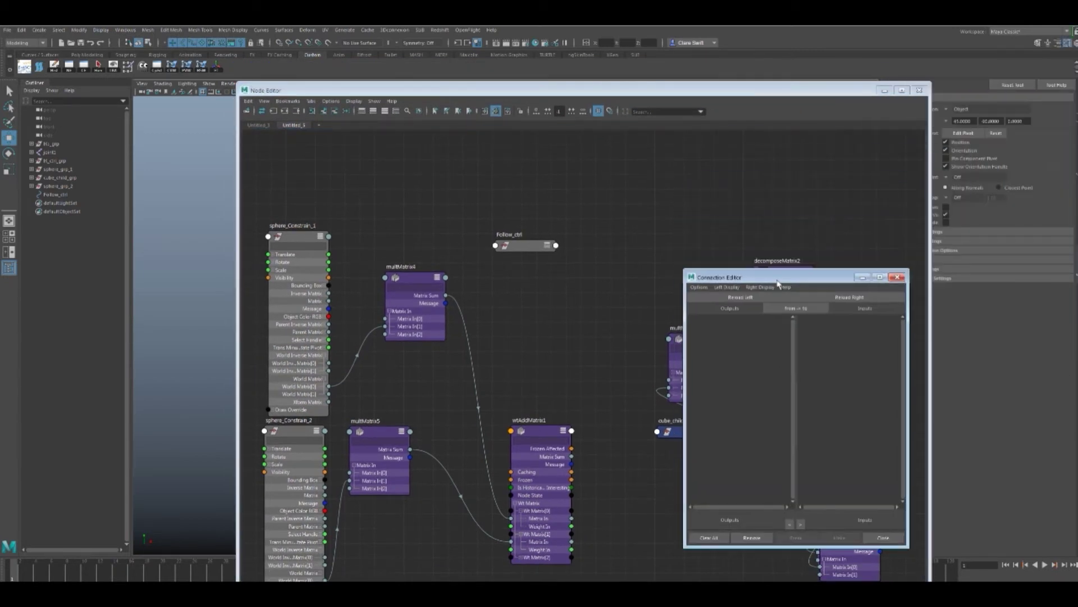
left_click(524, 249)
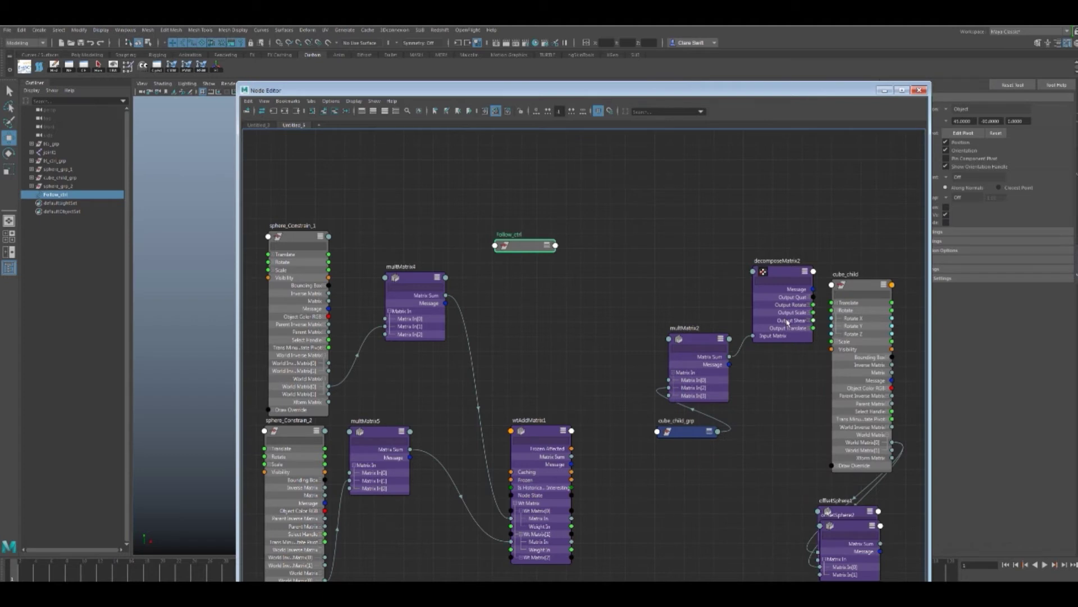
left_click_drag(692, 94, 553, 136)
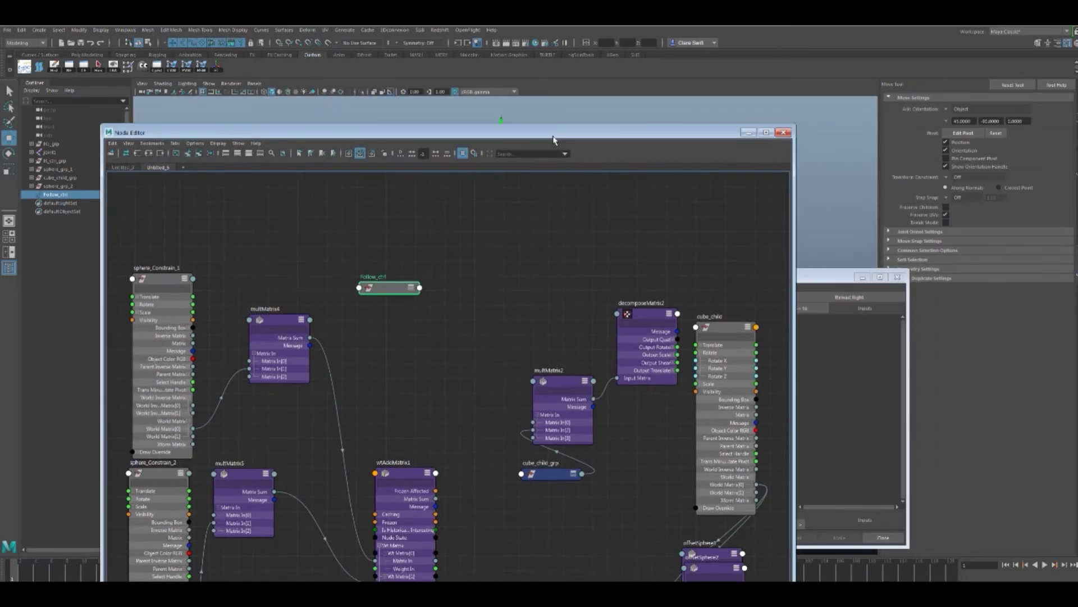
left_click(835, 285)
left_click(725, 298)
left_click(406, 478)
left_click(850, 297)
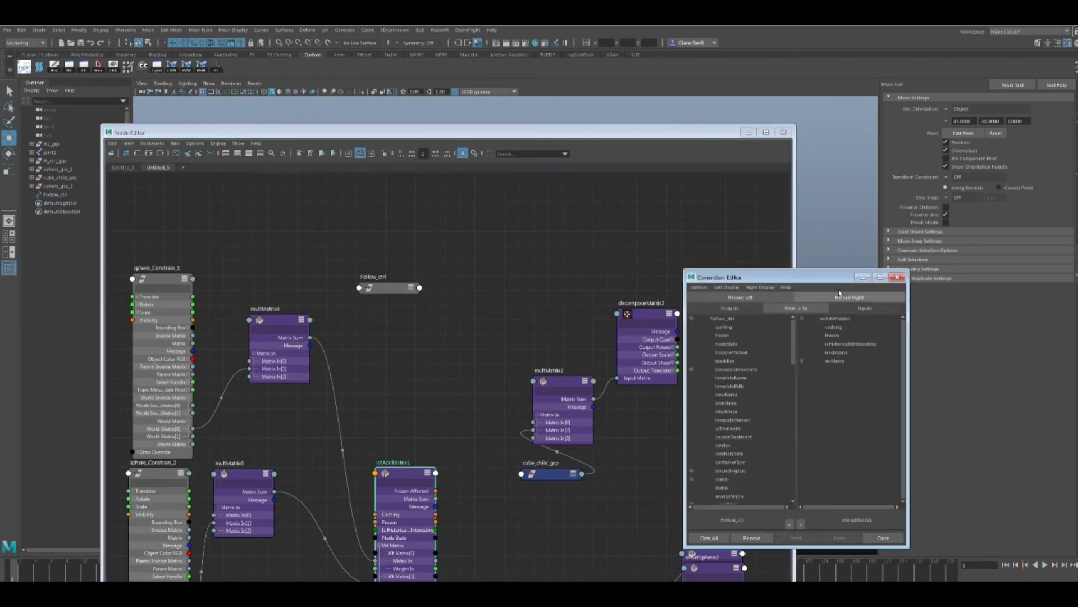
Step: Connect Follow_ctrl's translateX to wtAddMatrix1's wtMatrix[0].weightIn
left_click_drag(818, 280, 793, 212)
left_click_drag(767, 273, 766, 376)
left_click(666, 327)
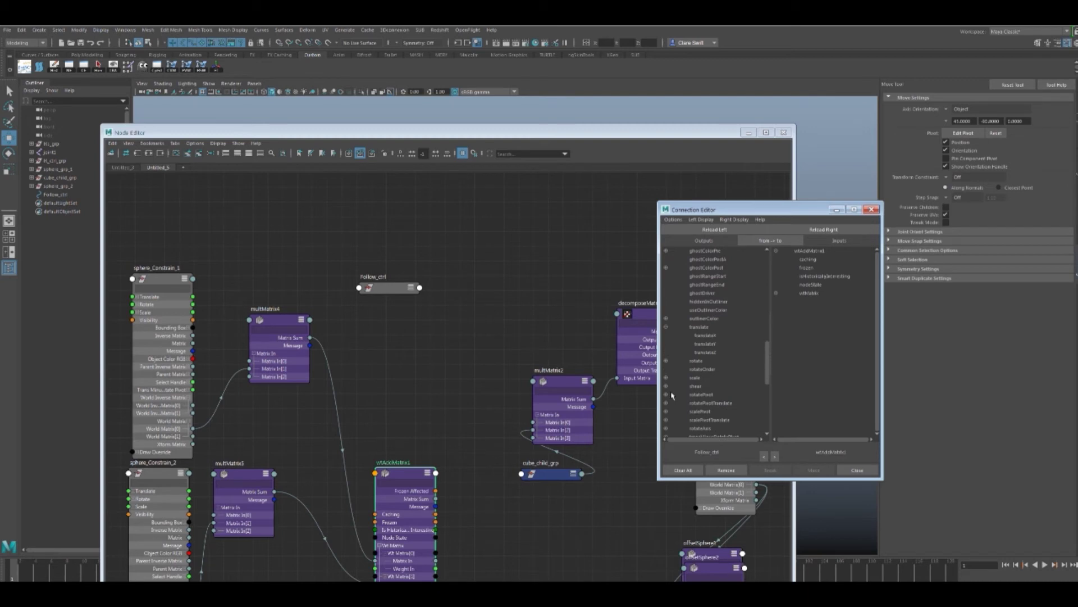
left_click(711, 336)
left_click(776, 294)
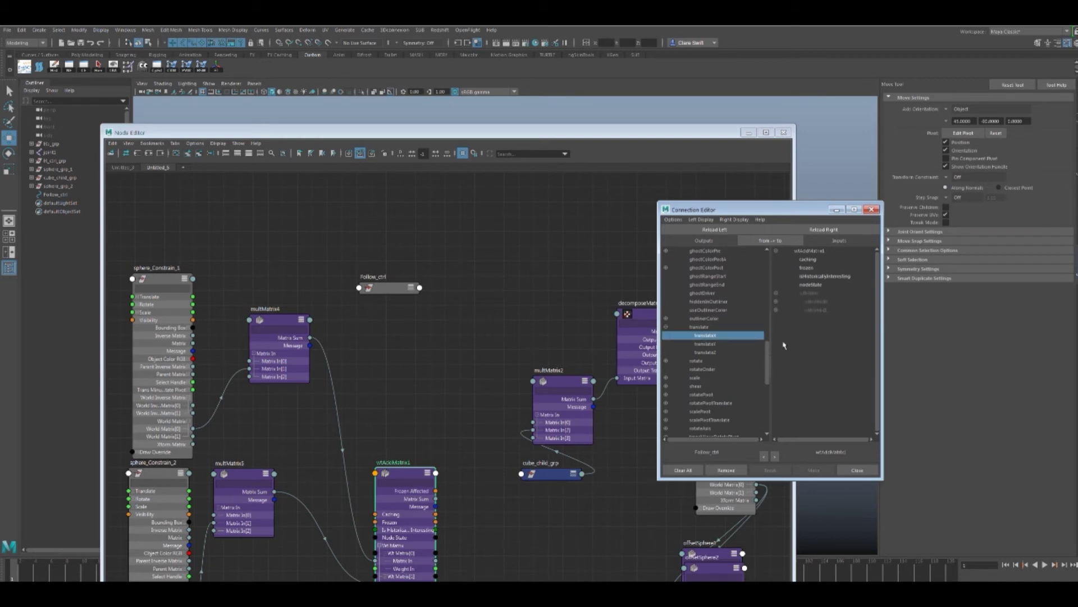
left_click(776, 301)
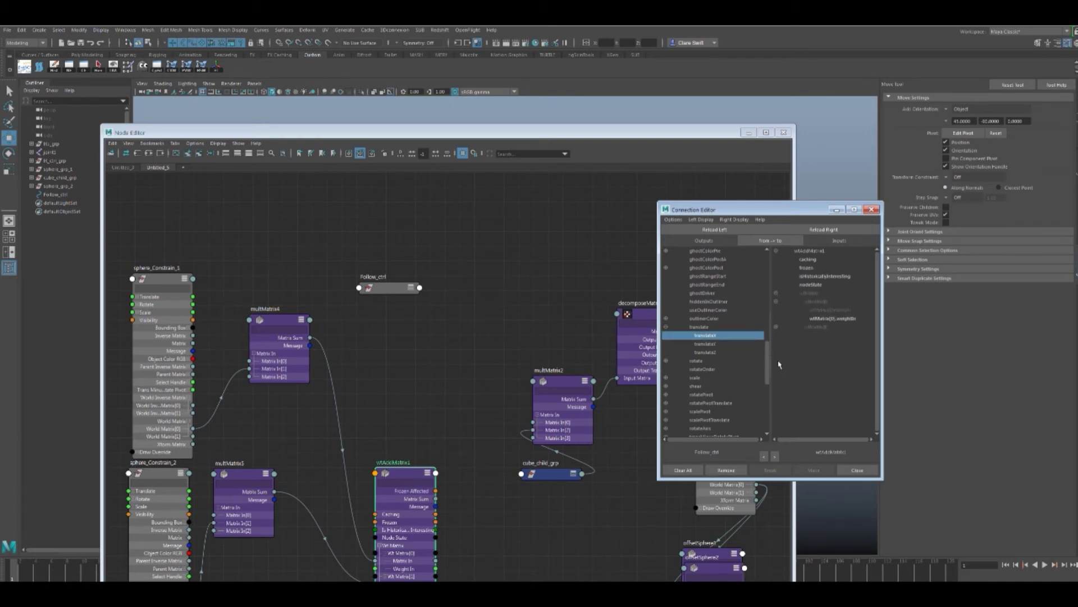
left_click(827, 319)
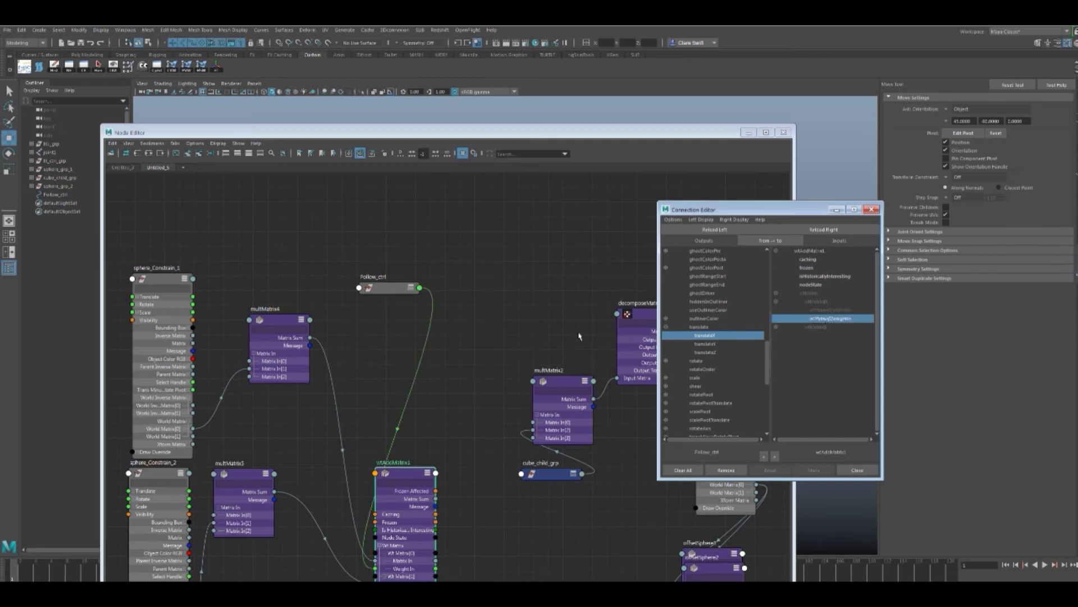
Step: Create a reverse node in the graph beside Follow_ctrl
left_click(478, 274)
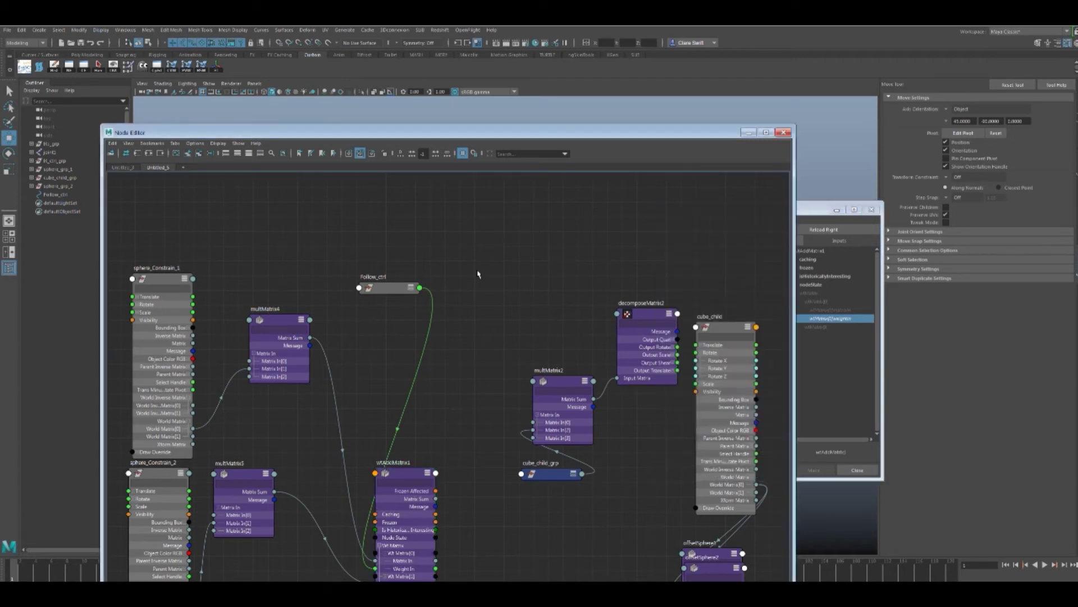
key("Tab")
type("rever")
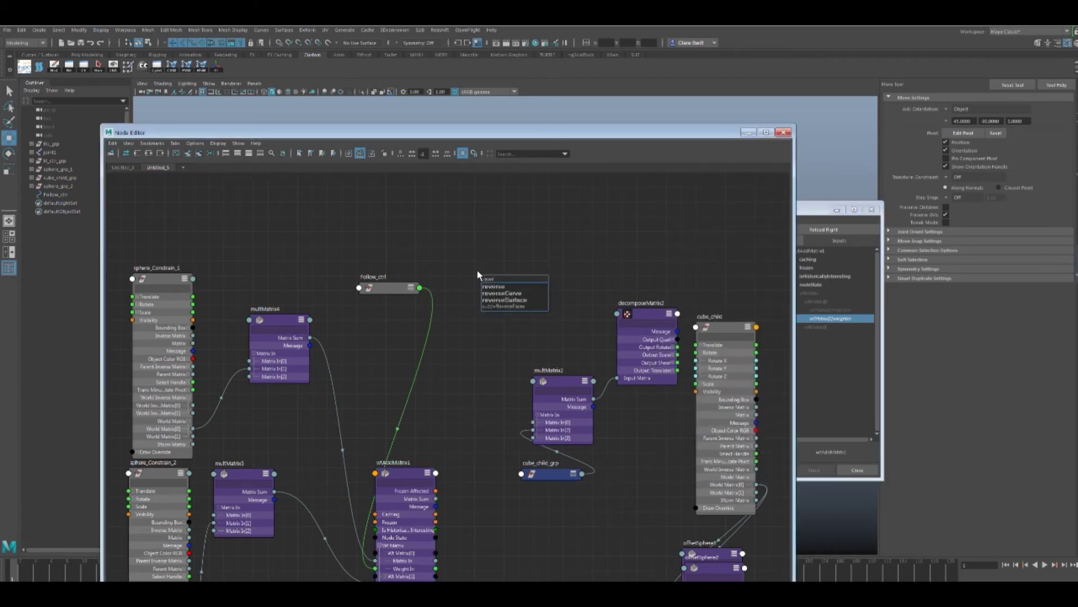
key("Down")
key("Return")
Step: Load reverse1 as the Connection Editor target and connect Follow_ctrl's translateX to its inputX
left_click_drag(811, 210, 849, 217)
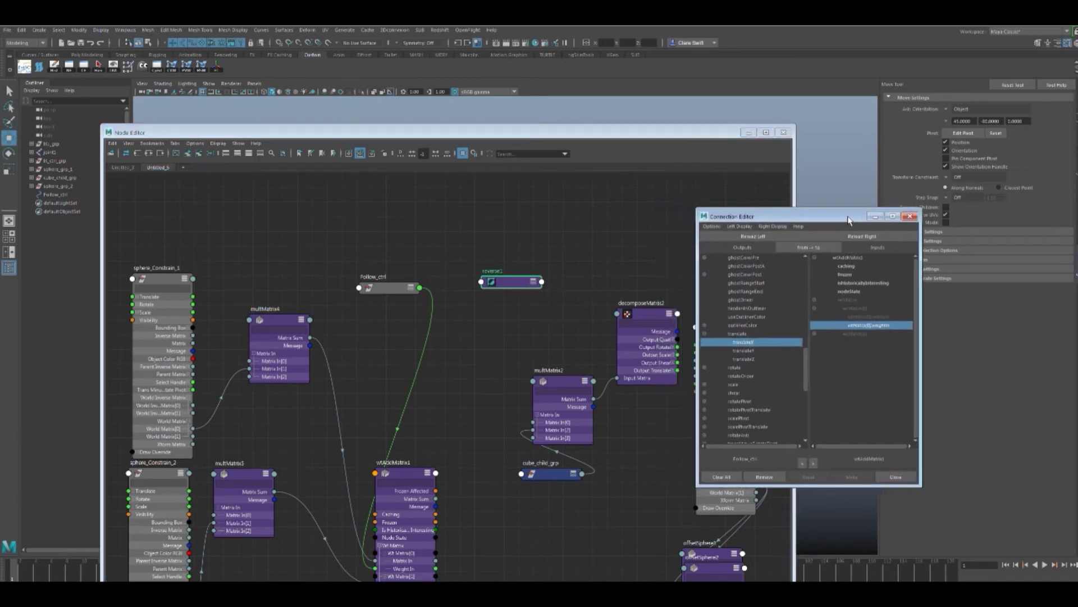
left_click(863, 237)
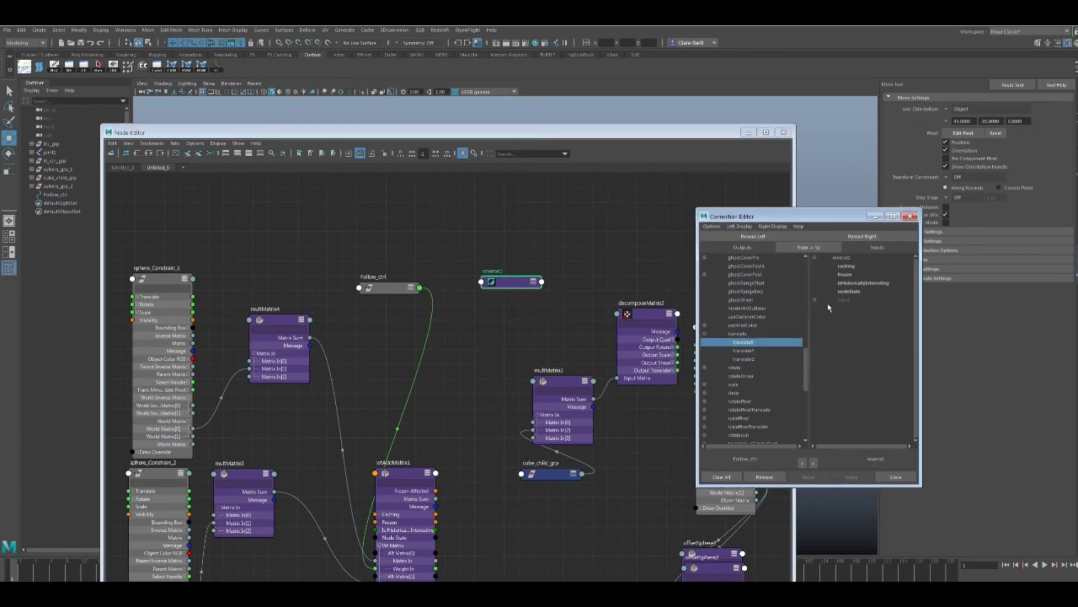
left_click(814, 300)
left_click(852, 309)
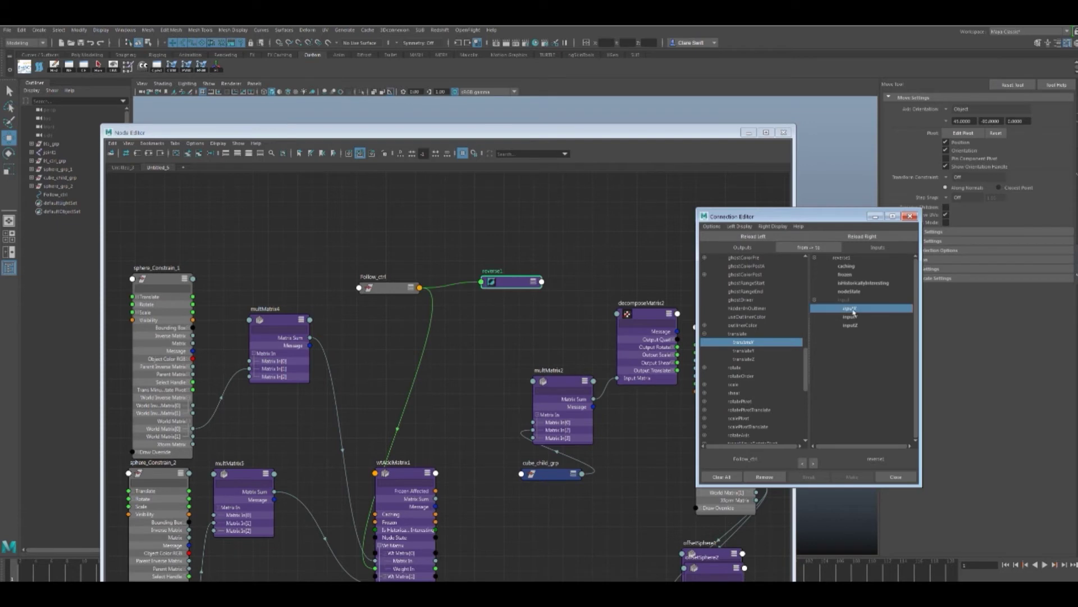
Step: Load reverse1 as the Connection Editor source and wtAddMatrix1 as the target
left_click(521, 286)
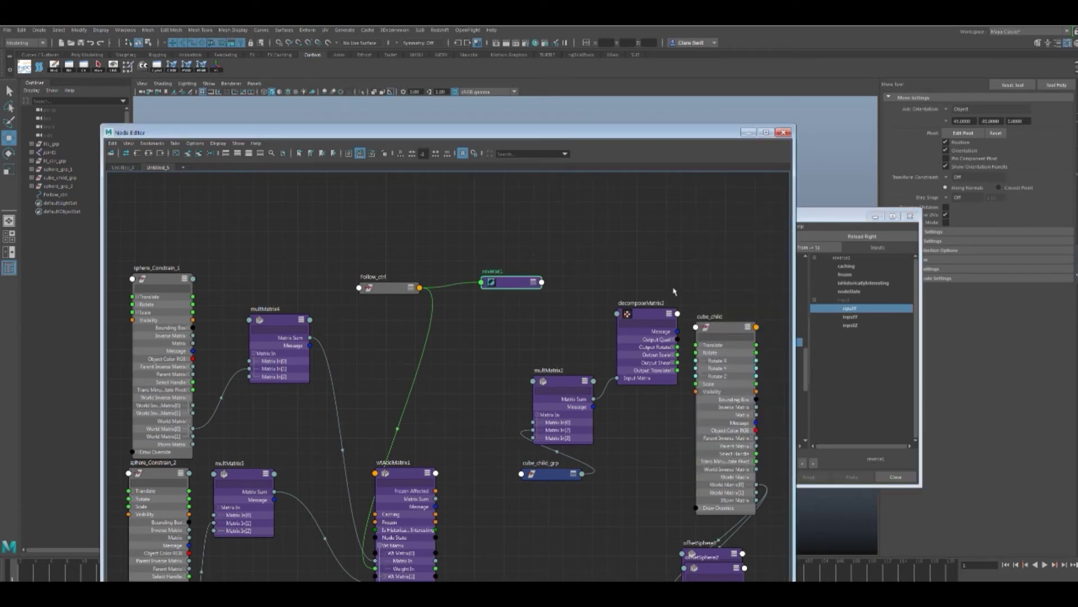
left_click(820, 218)
left_click(754, 237)
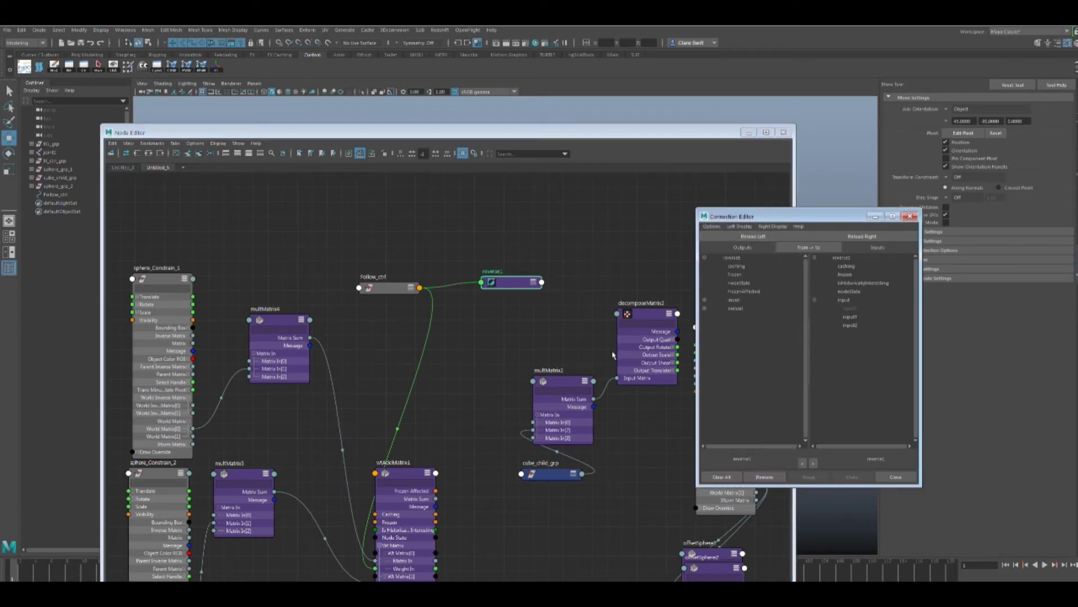
left_click(411, 474)
left_click(852, 237)
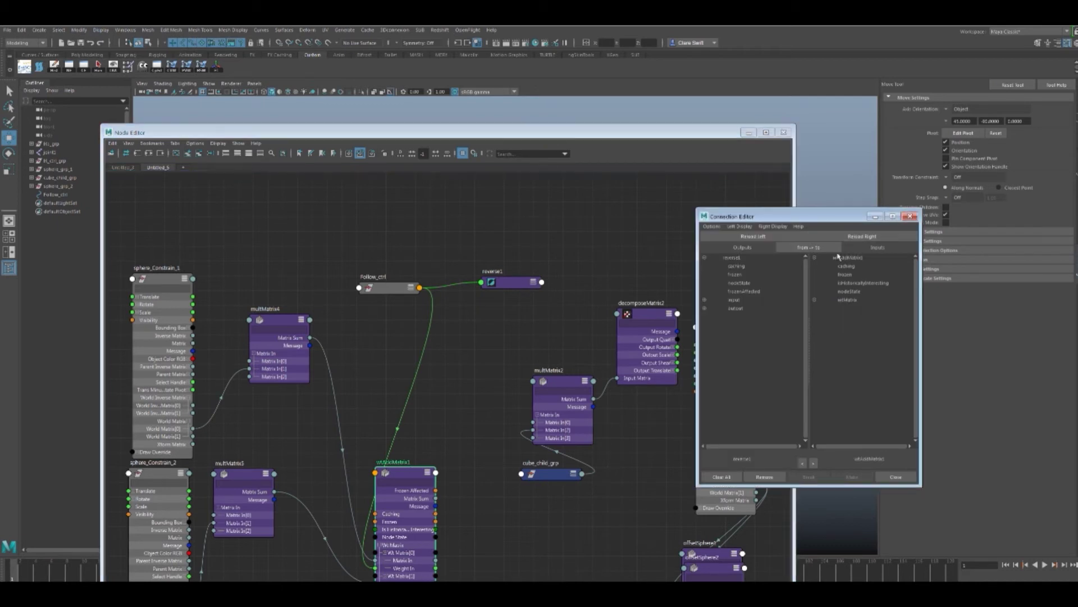
Step: Connect reverse1's outputX to wtAddMatrix1's wtMatrix[1].weightIn
left_click(704, 308)
left_click(744, 317)
left_click(814, 301)
left_click(815, 317)
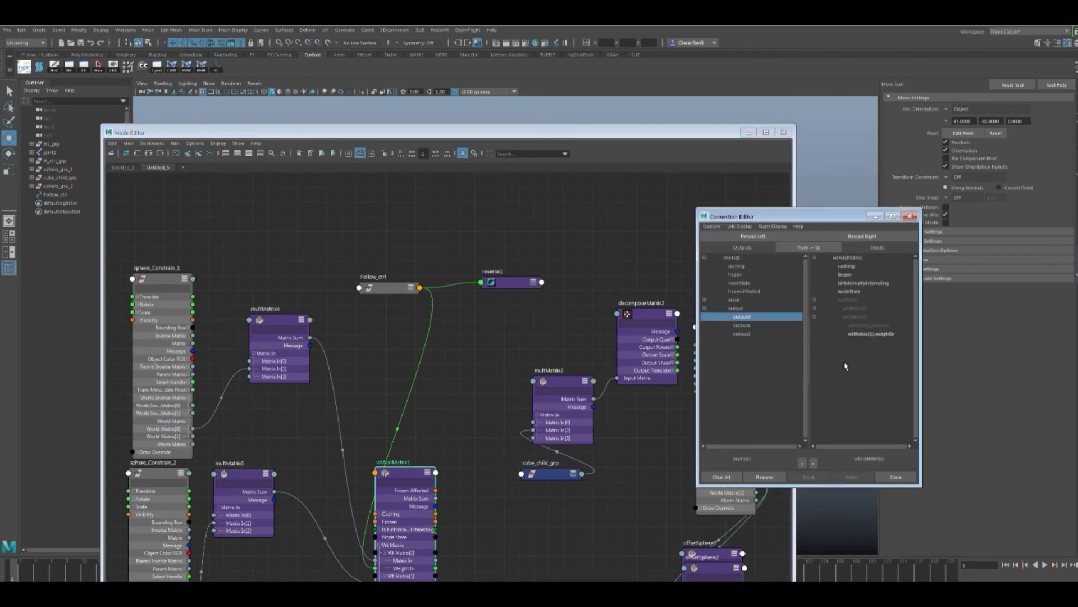
left_click(868, 334)
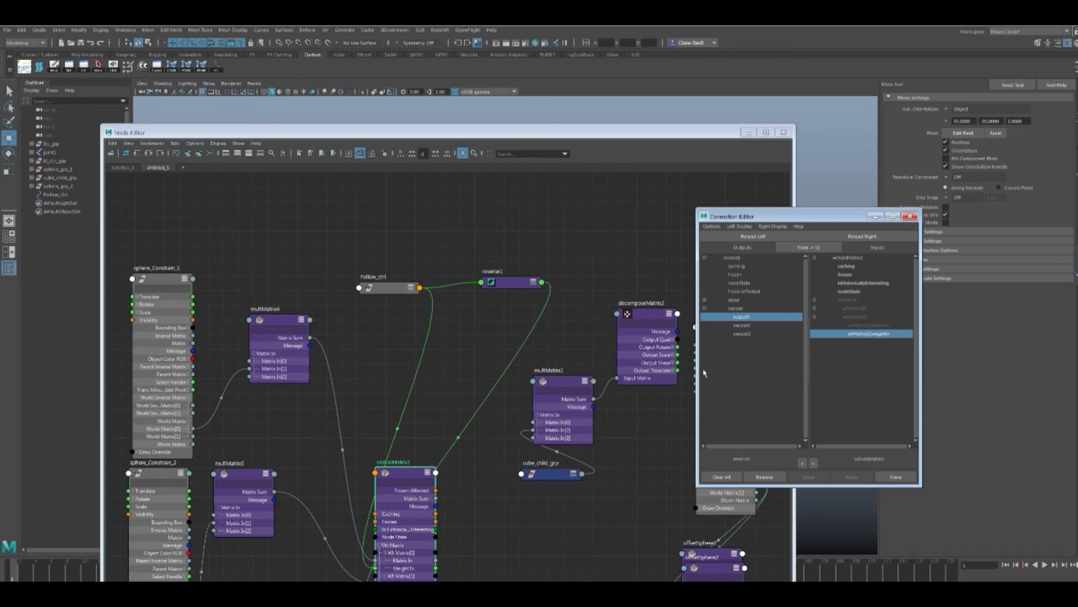
Step: Load wtAddMatrix1 as the Connection Editor source, and add two keyable float weight attributes to Follow_ctrl
left_click(409, 474)
left_click_drag(811, 223, 816, 222)
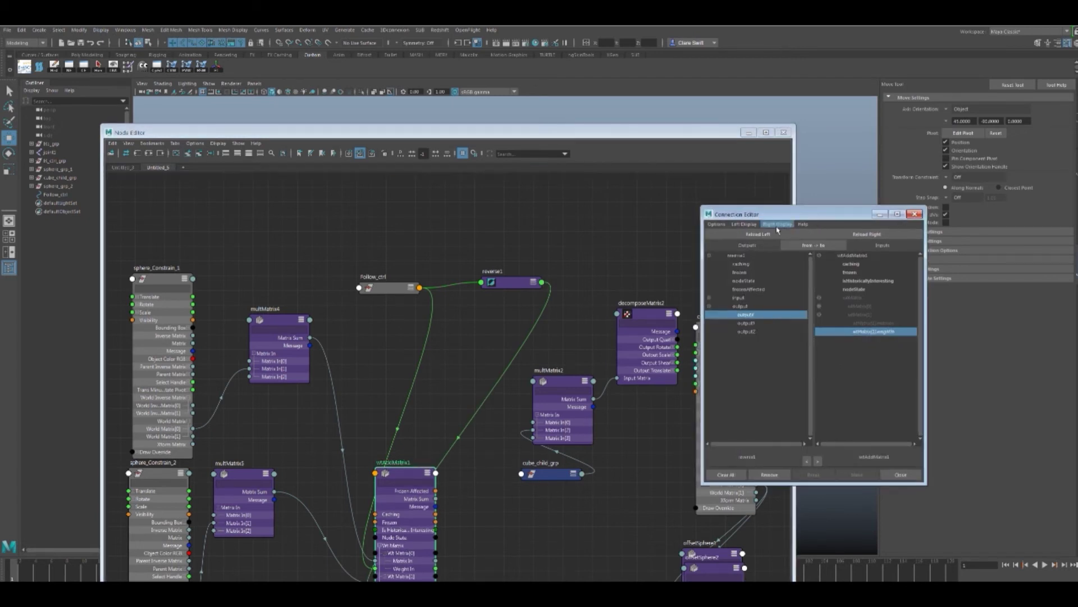
left_click(391, 292)
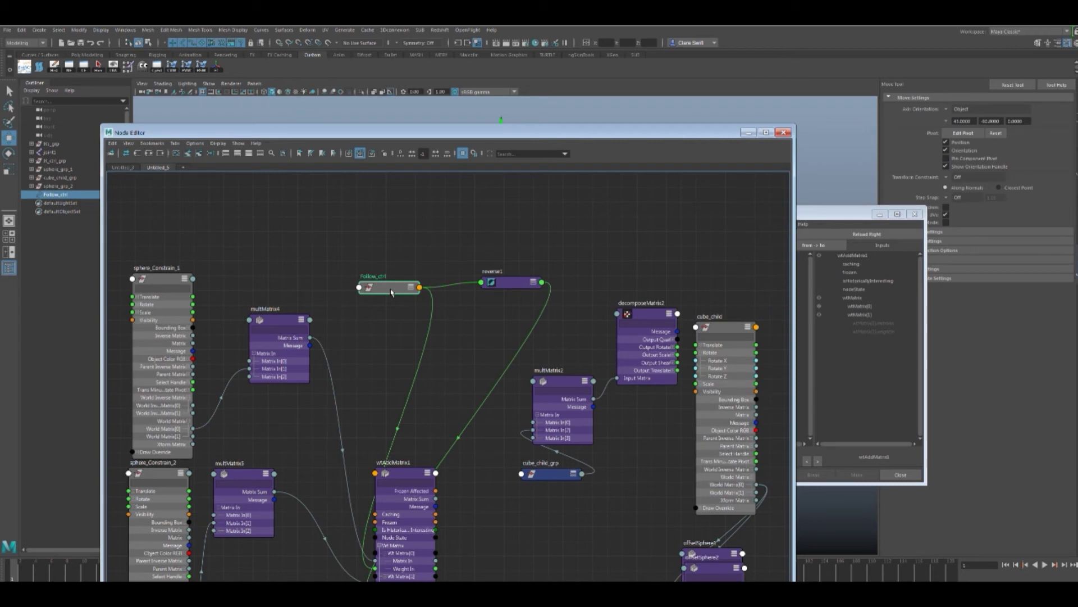
left_click(77, 32)
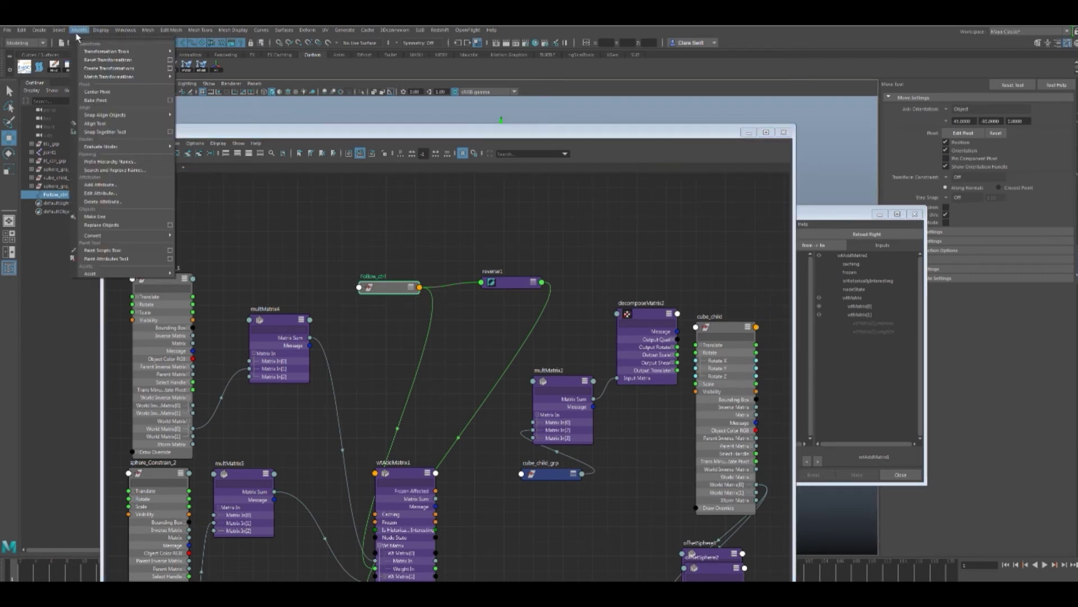
left_click(109, 185)
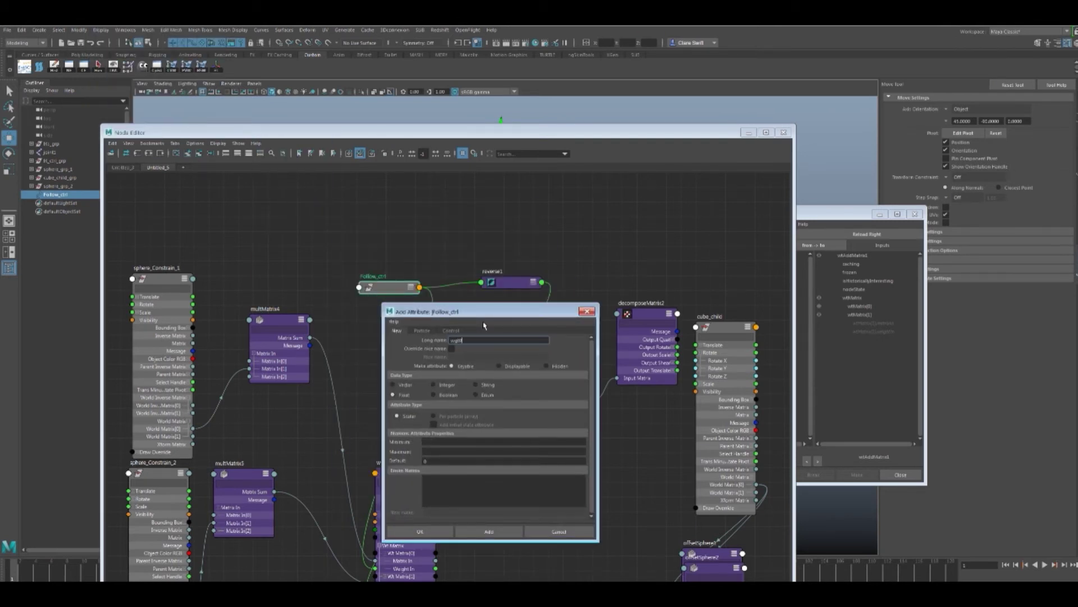
left_click(486, 529)
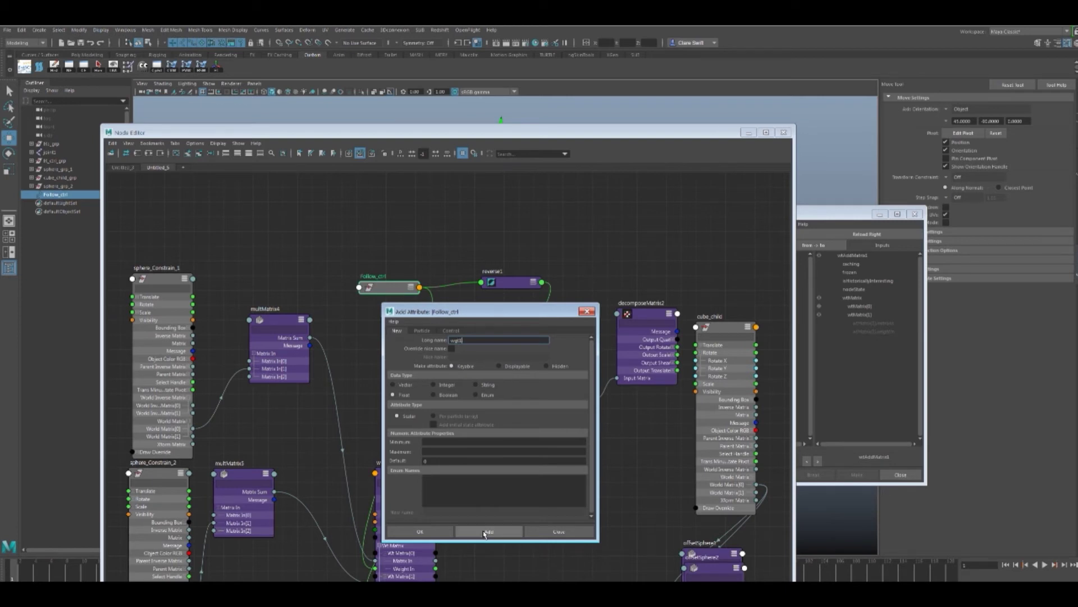
left_click(484, 531)
left_click(549, 531)
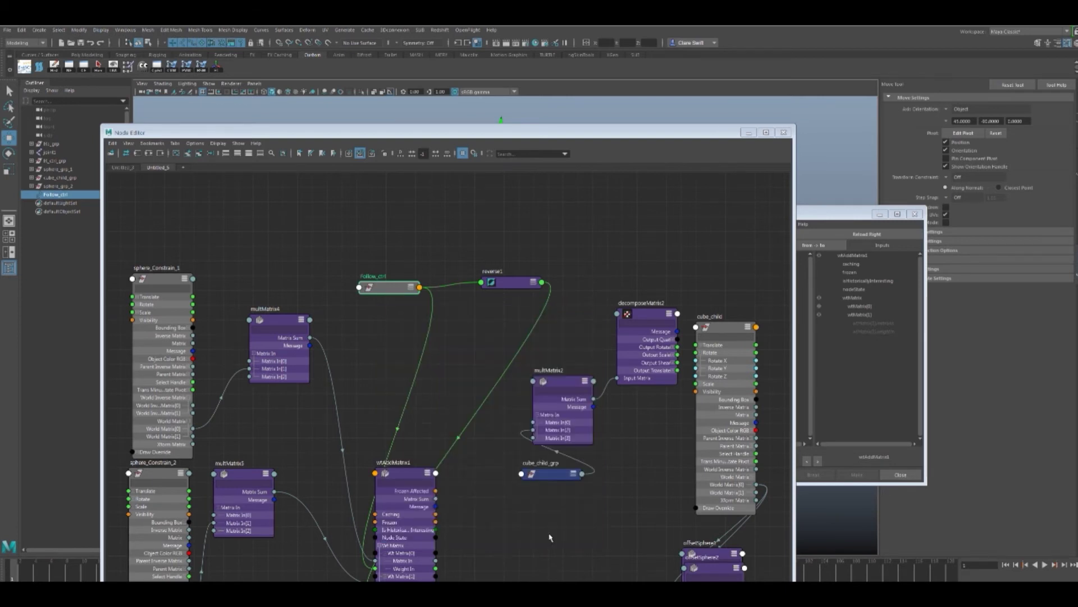
Step: Load Follow_ctrl as the Connection Editor target and connect wtMatrix[0].weightIn to its first weight attribute
left_click_drag(628, 135, 549, 141)
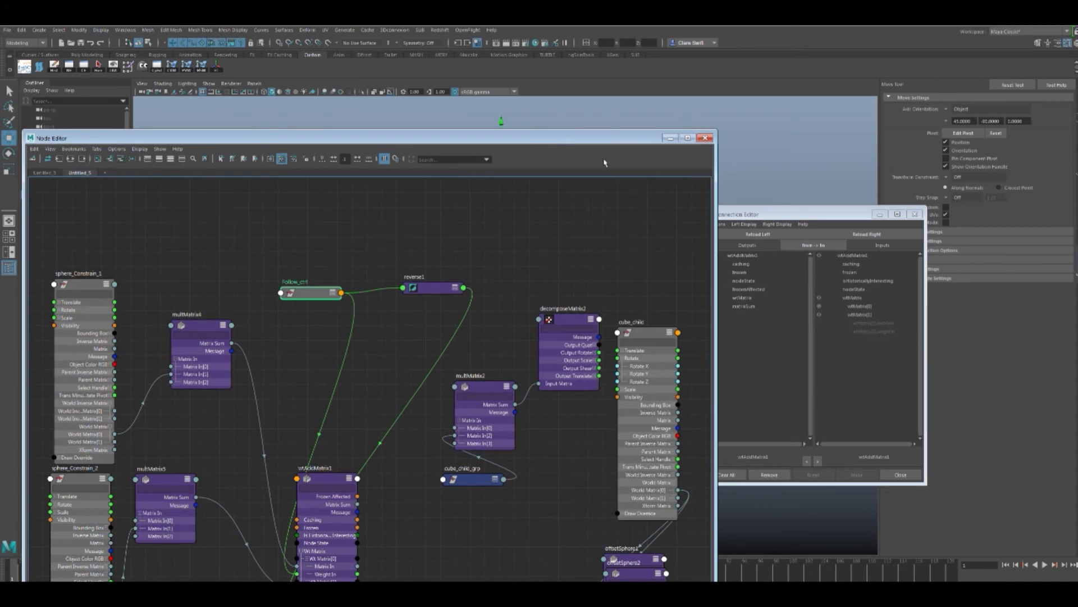
left_click_drag(768, 214, 569, 242)
left_click(656, 262)
left_click(510, 325)
left_click_drag(720, 326, 715, 459)
left_click(509, 334)
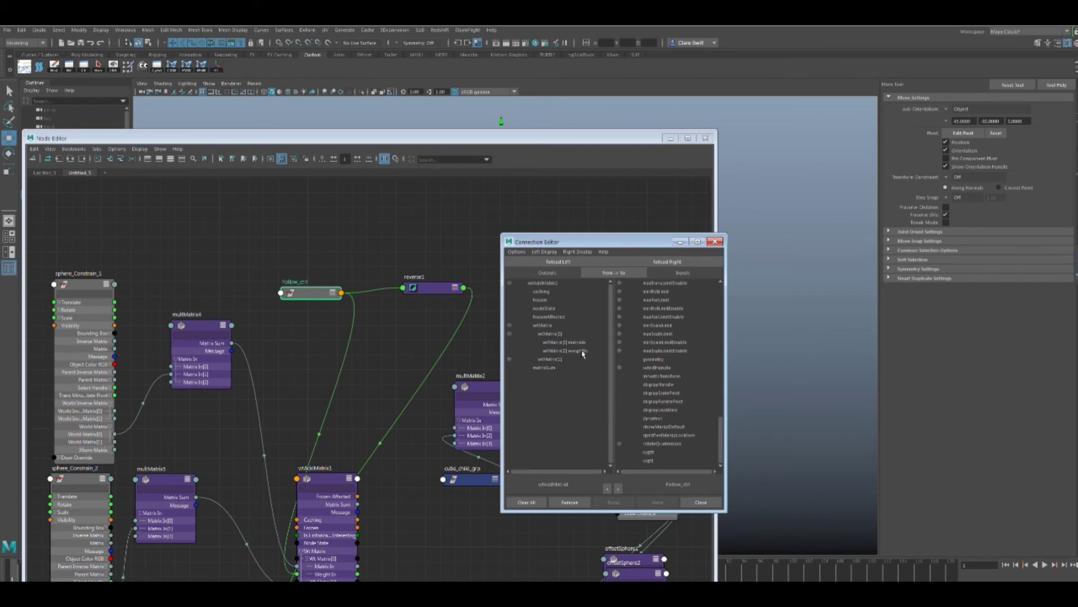
left_click(582, 351)
left_click(643, 451)
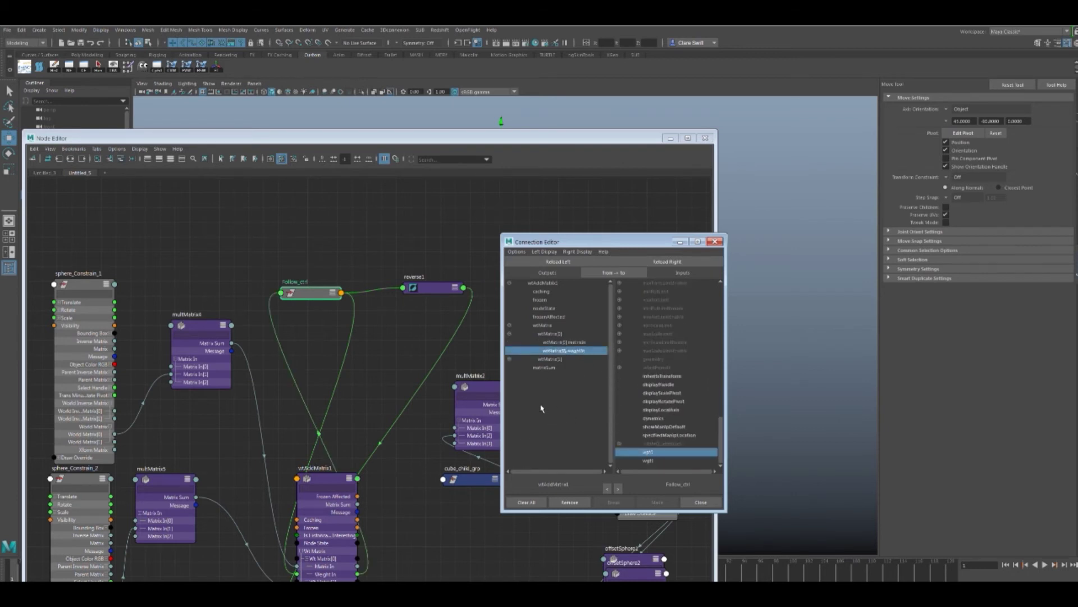
Step: Connect wtMatrix[1].weightIn to Follow_ctrl's second weight attribute and close the Connection Editor
left_click(510, 359)
left_click(580, 376)
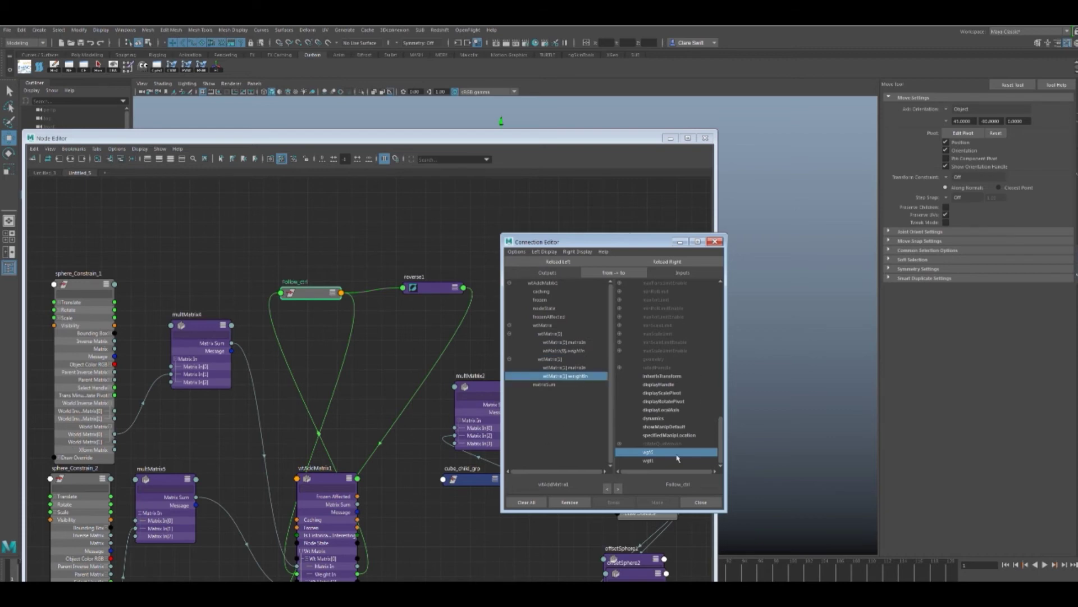
left_click(649, 460)
left_click(700, 502)
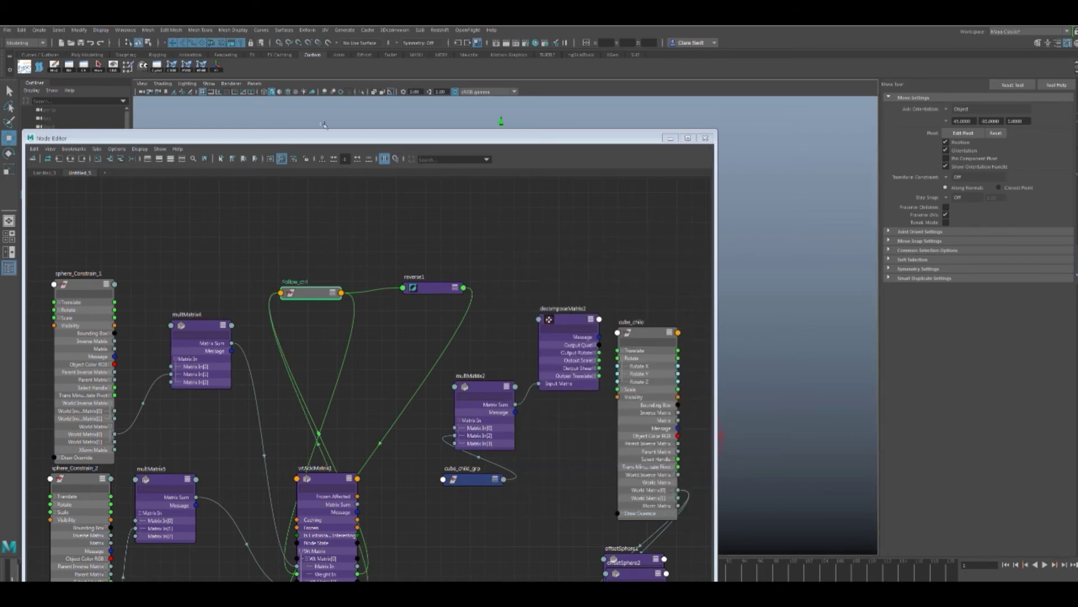
Step: Clear the viewport, show the Channel Box and move Follow_ctrl along X to Translate X 1
left_click_drag(322, 140, 1077, 25)
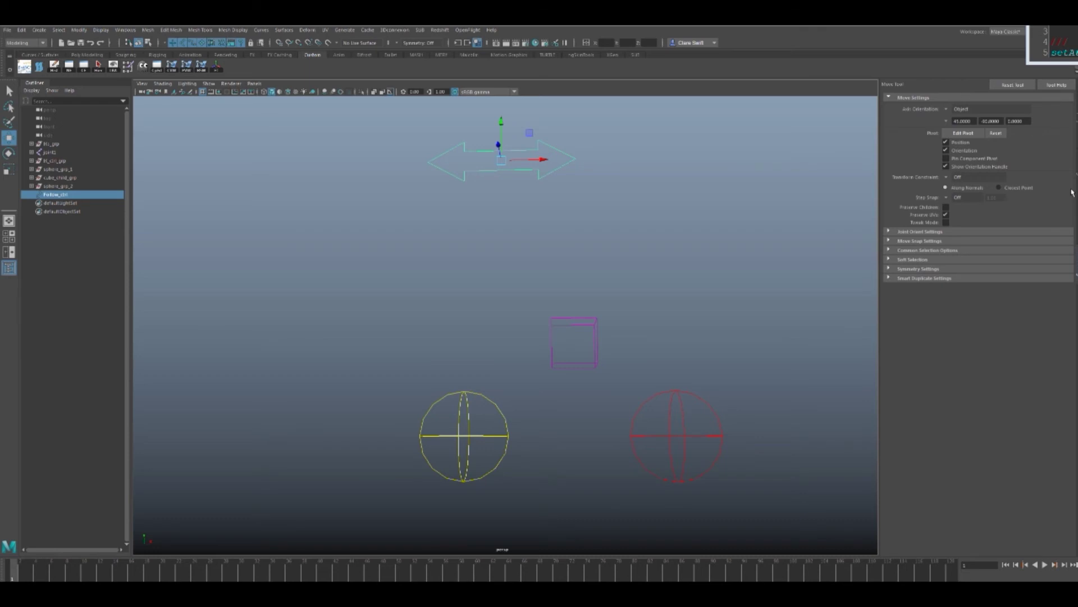
left_click(1076, 117)
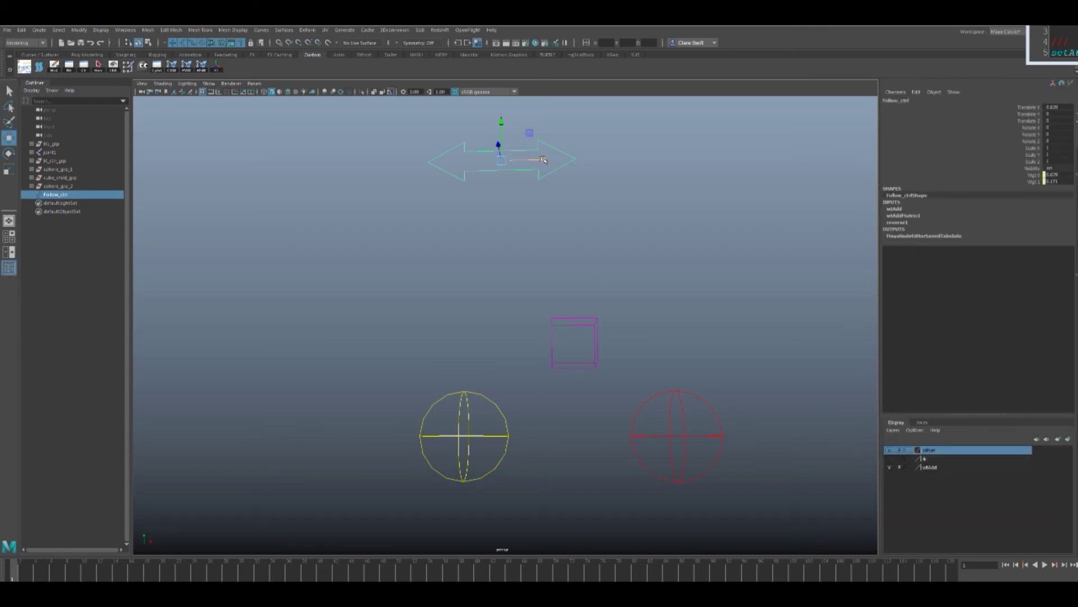
left_click_drag(546, 162, 583, 150)
Step: Bring the Node Editor back, enlarge it and connect wtAddMatrix1's Matrix Sum to multMatrix2's Matrix In[0]
left_click_drag(1076, 141, 571, 190)
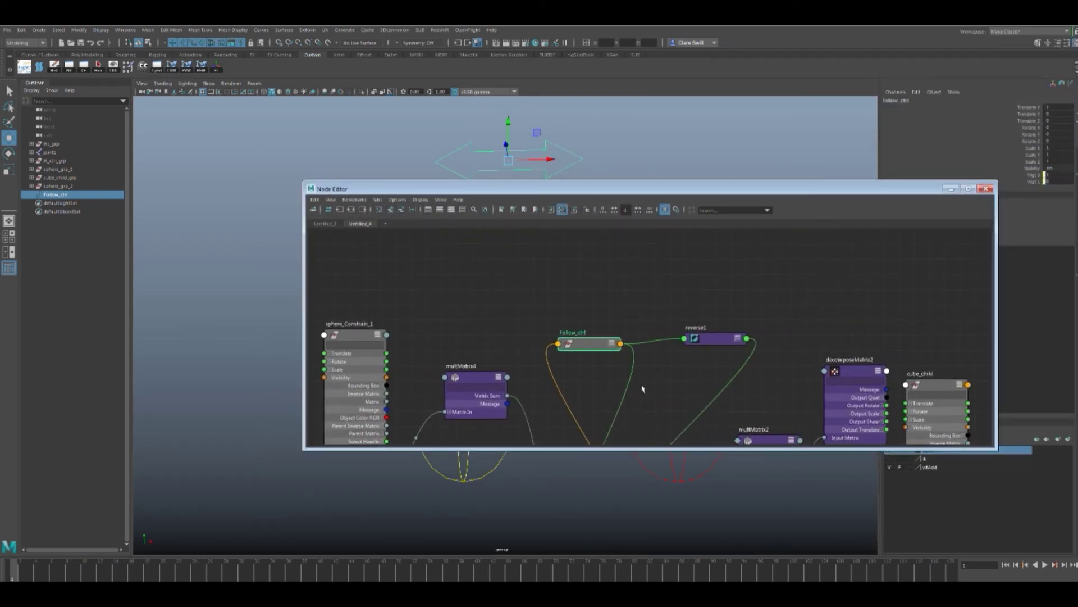
left_click_drag(619, 449, 619, 547)
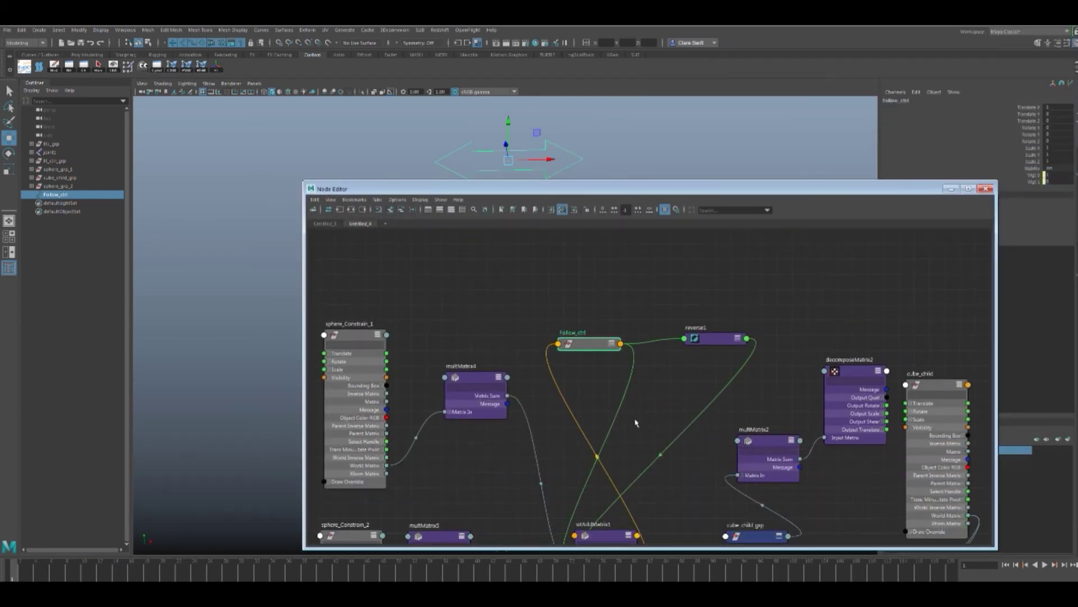
key("a")
left_click(709, 459)
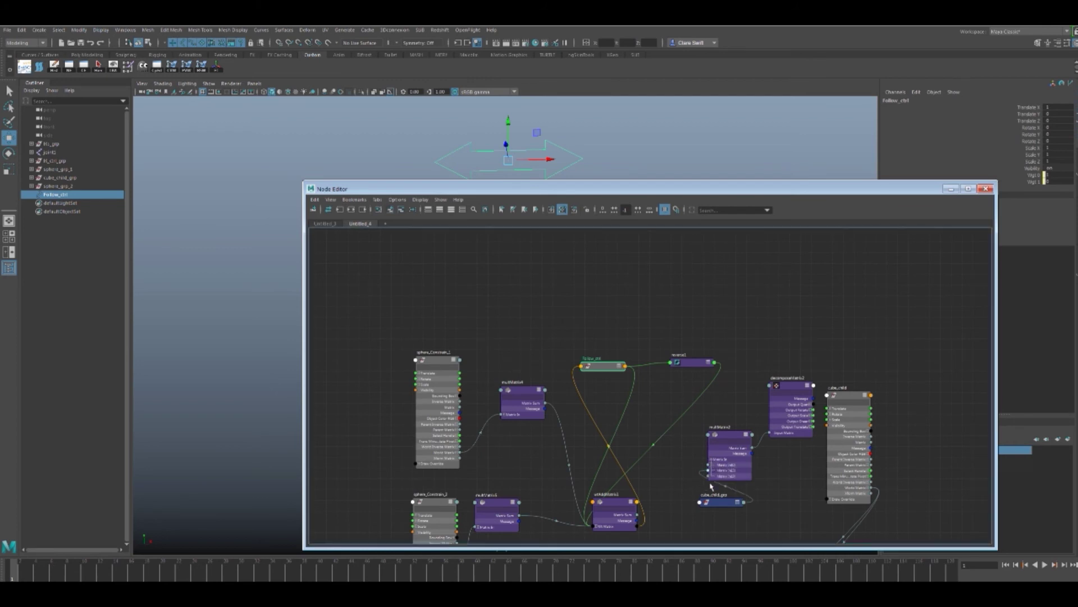
left_click_drag(638, 516, 708, 464)
Step: Arrange the Node Editor beside the arrow, cube and sphere controls so that both graph and rig are visible
left_click_drag(636, 189, 775, 220)
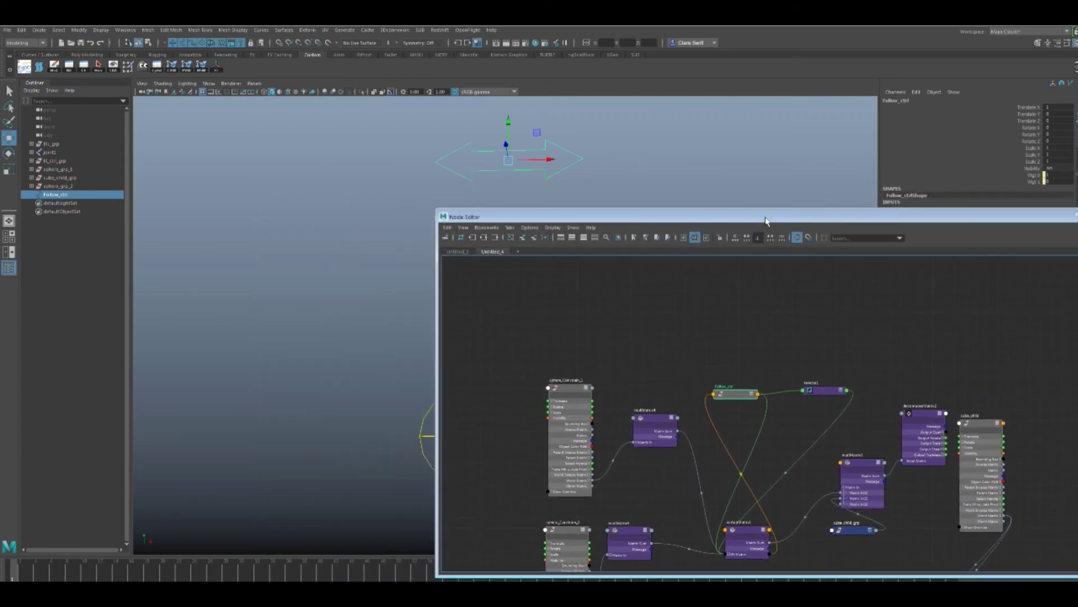
left_click(297, 287)
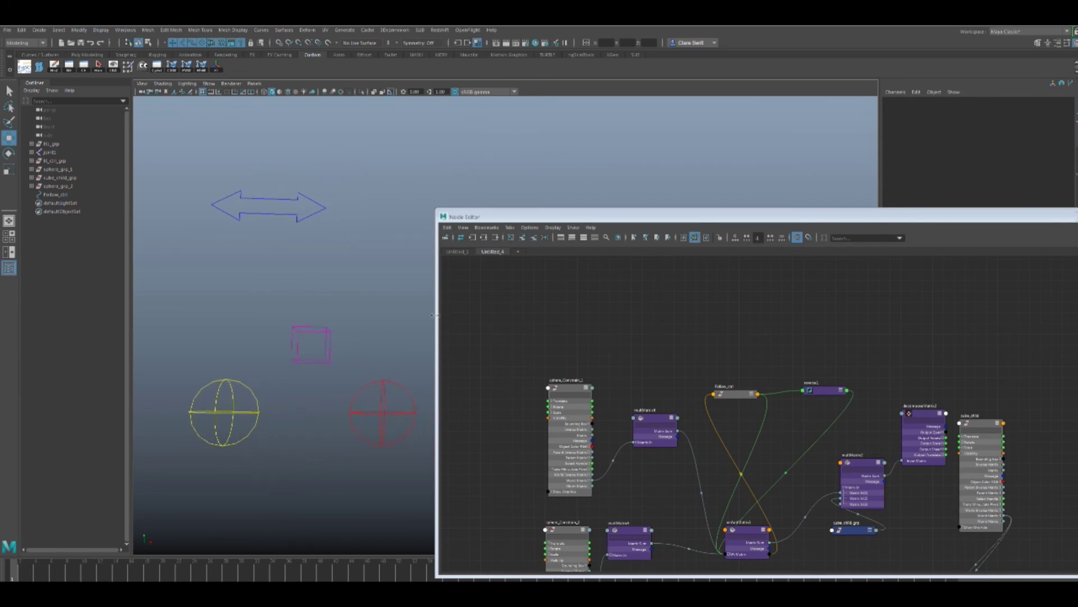
left_click_drag(436, 313, 507, 314)
left_click_drag(671, 216, 571, 108)
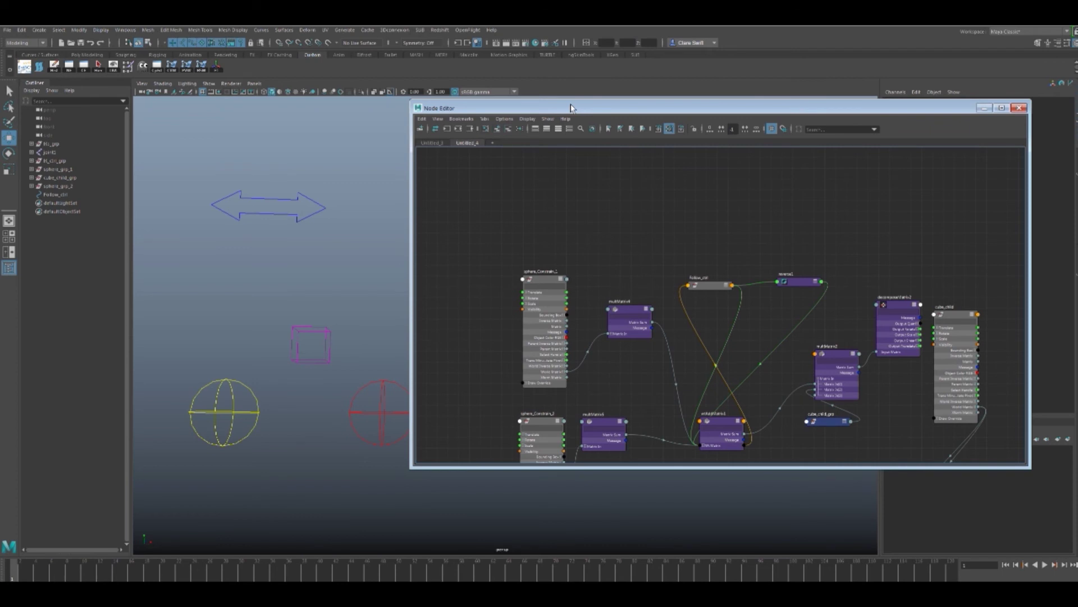
Step: Tidy the graph by repositioning the two sphere nodes, their multMatrix nodes, wtAddMatrix1 and Follow_ctrl
left_click_drag(547, 295, 529, 234)
left_click_drag(552, 337, 533, 376)
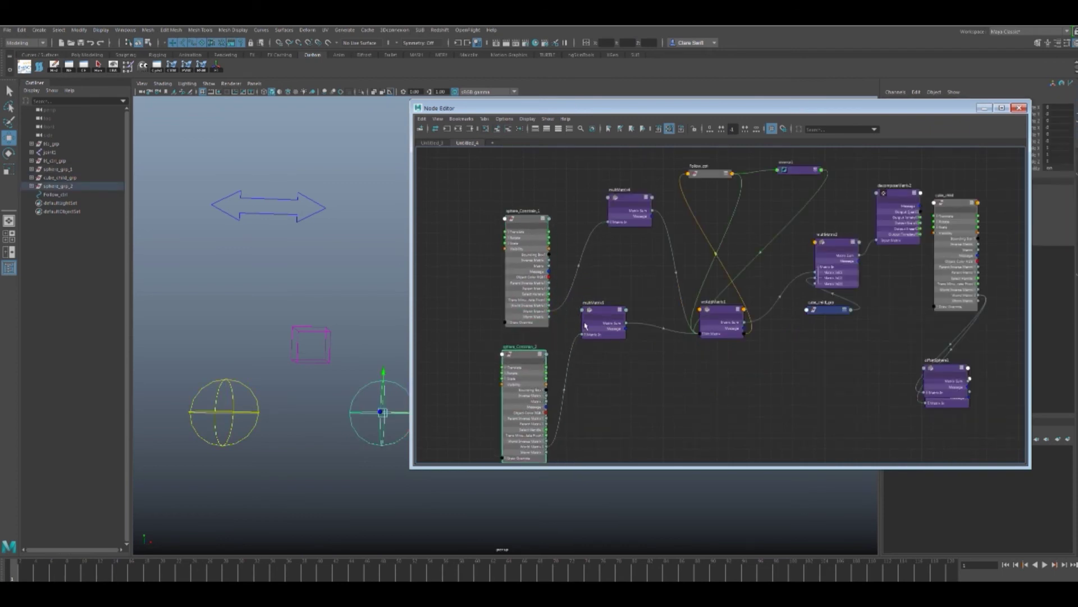
left_click_drag(604, 312, 596, 355)
left_click_drag(629, 198, 598, 223)
left_click_drag(722, 311, 729, 336)
left_click_drag(708, 175, 684, 188)
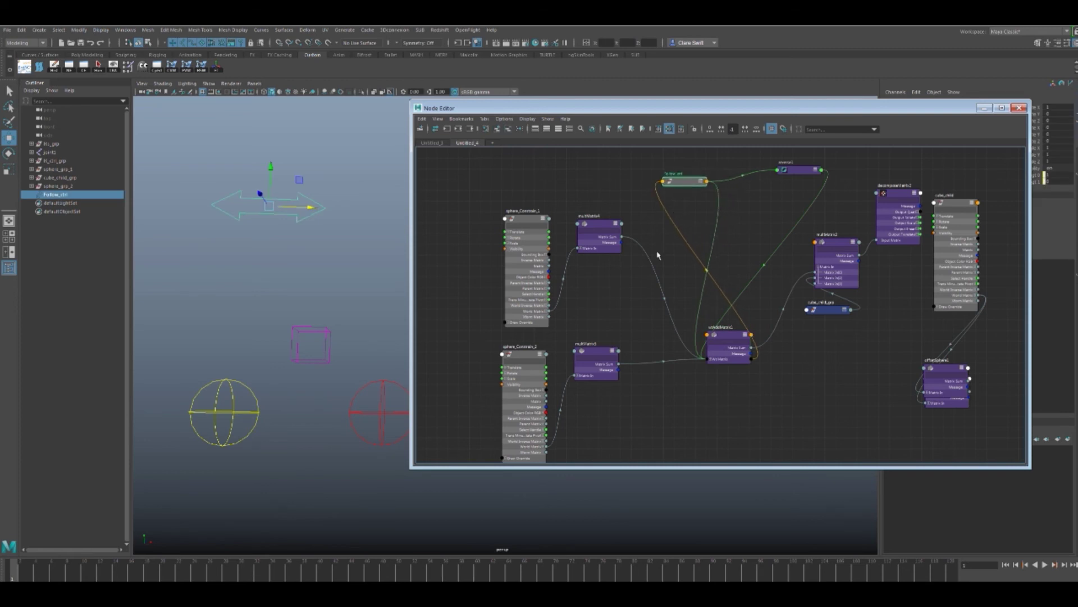
Step: Reposition reverse1, cube_child_grp and multMatrix2 into a clear layout between wtAddMatrix1 and decomposeMatrix2
left_click_drag(797, 170, 775, 179)
left_click_drag(837, 276, 844, 267)
left_click_drag(818, 317, 815, 319)
left_click_drag(839, 256, 818, 259)
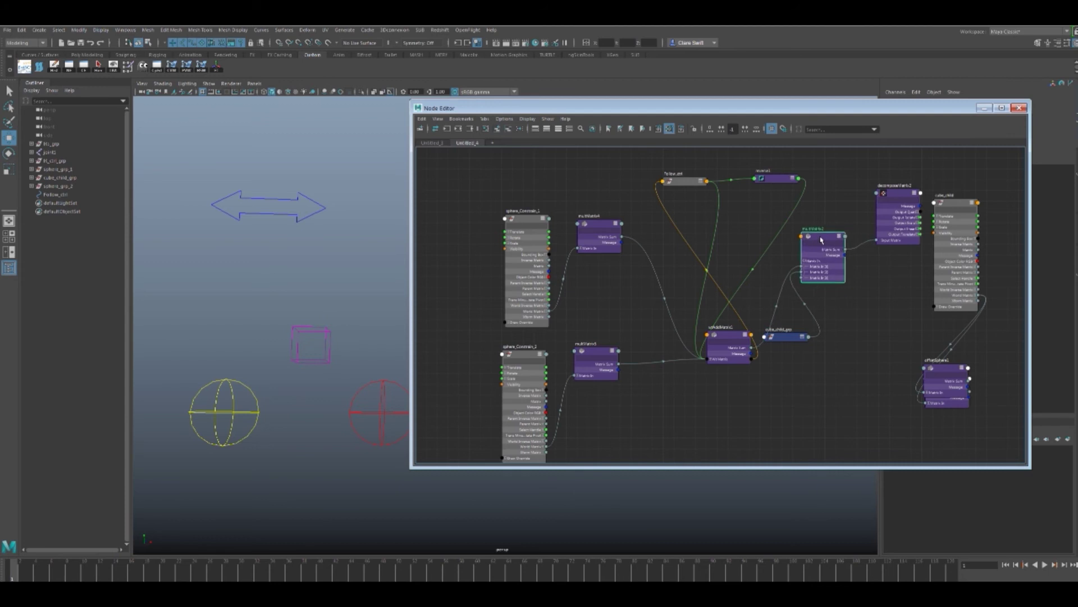
Step: Move decomposeMatrix2 beside multMatrix2 and connect its transform outputs to cube_child's matching transform attributes
left_click_drag(890, 197, 877, 191)
left_click_drag(901, 237, 933, 228)
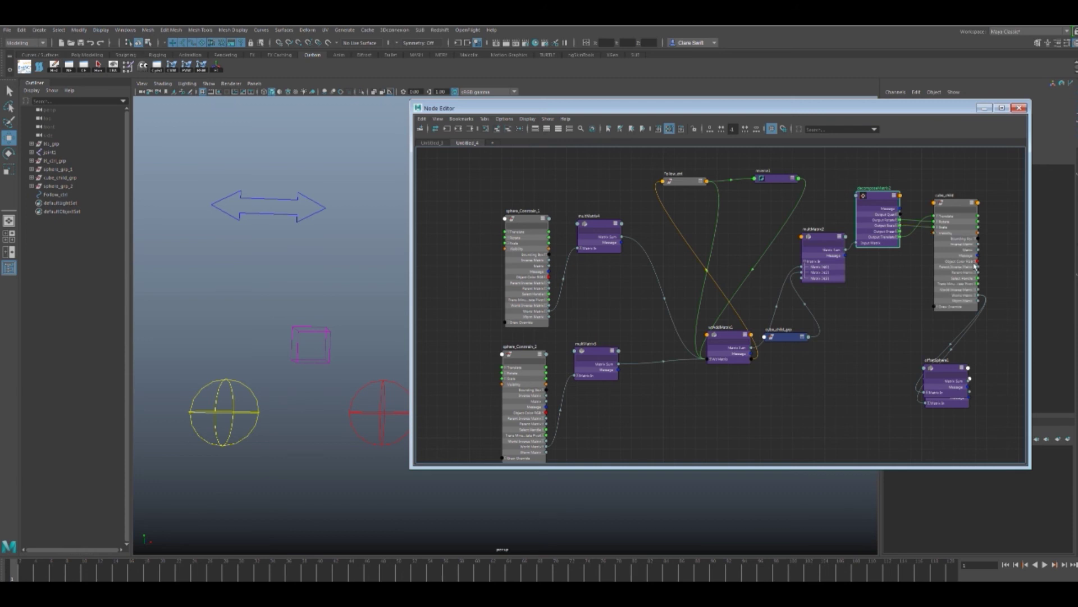
left_click(406, 262)
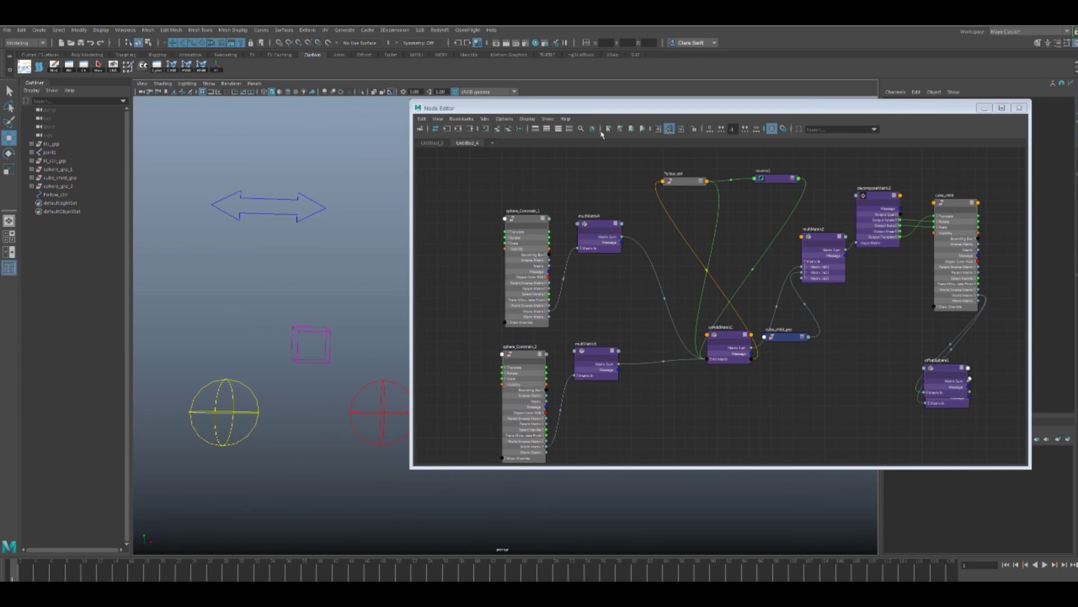
Step: Move the Node Editor out of the way and slide Follow_ctrl back and forth along X to test the blend
left_click_drag(581, 113, 1077, 0)
left_click(421, 382)
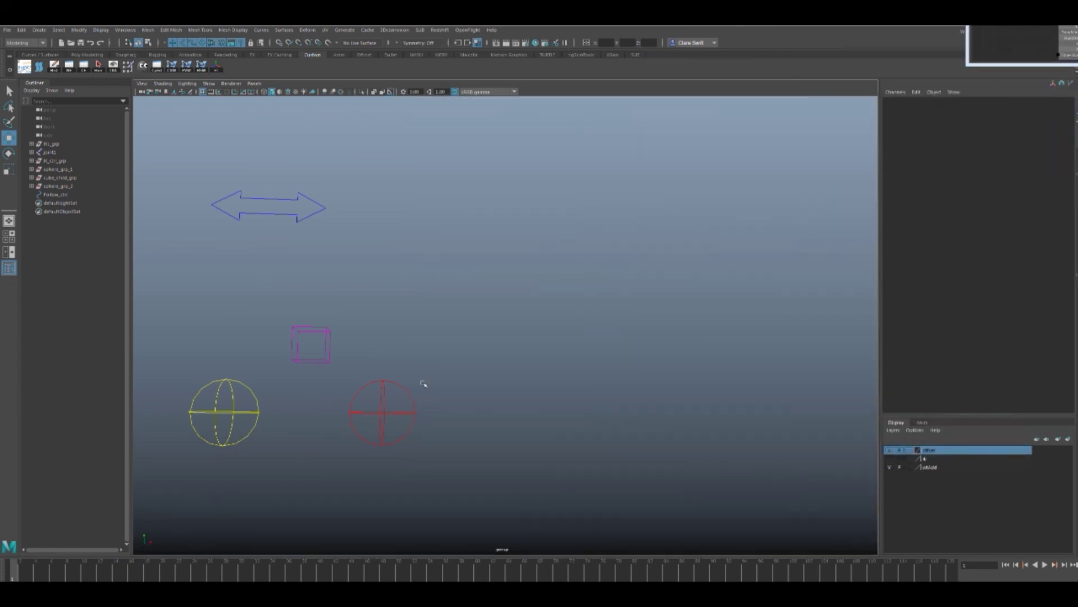
left_click_drag(624, 290, 415, 246, "alt")
left_click(411, 245)
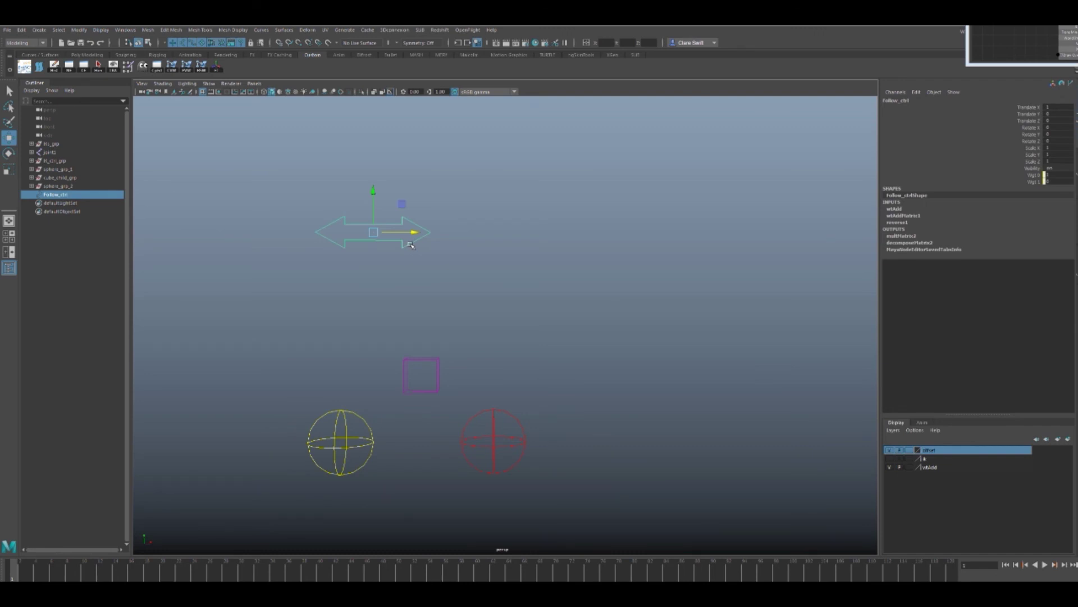
mouse_move(413, 232)
left_mouse_down()
mouse_move(491, 234)
mouse_move(400, 233)
left_mouse_up()
left_click_drag(382, 232, 405, 234)
Step: Move the yellow sphere down and away from the cube, and the red sphere up and away in the opposite direction
left_click(373, 443)
left_click_drag(342, 442, 196, 496)
left_click(492, 446)
left_click_drag(493, 443, 790, 283)
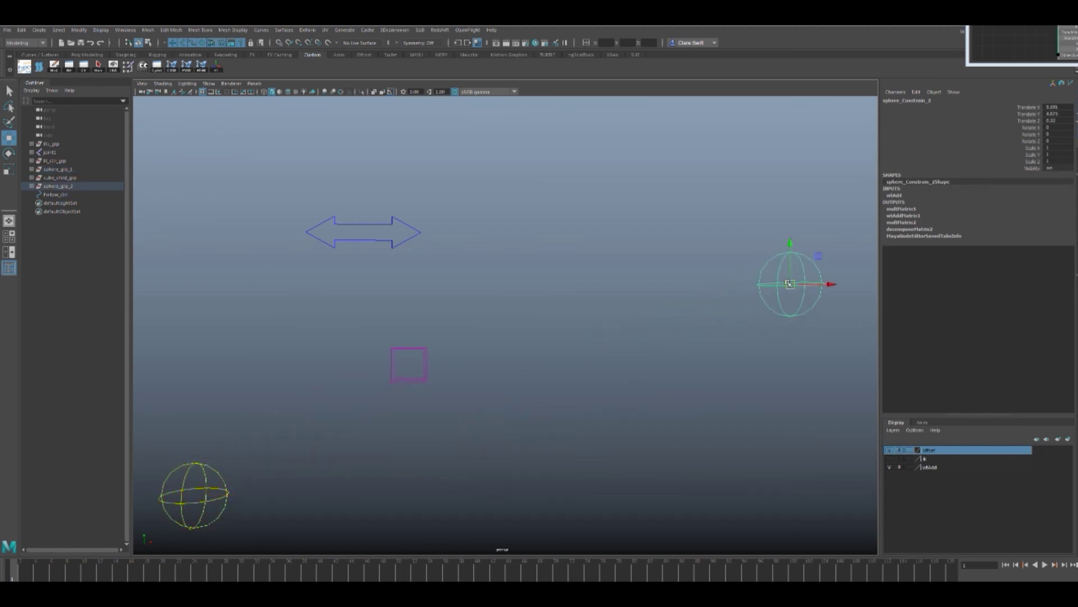
Step: Slide Follow_ctrl along X in both directions to test the cube's travel between the separated spheres
left_click(415, 241)
left_click_drag(404, 233, 276, 246)
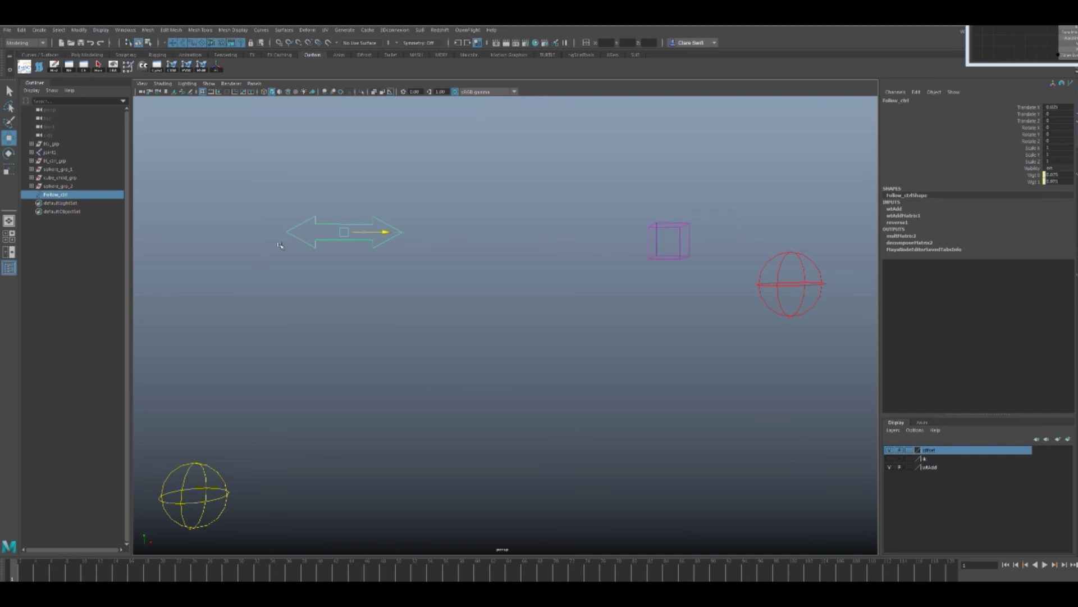
mouse_move(401, 247)
left_mouse_down()
mouse_move(365, 246)
mouse_move(405, 251)
left_mouse_up()
Step: Scale the yellow sphere up and the red sphere down uniformly
left_click(460, 402)
left_click(212, 497)
left_click_drag(223, 467, 246, 471)
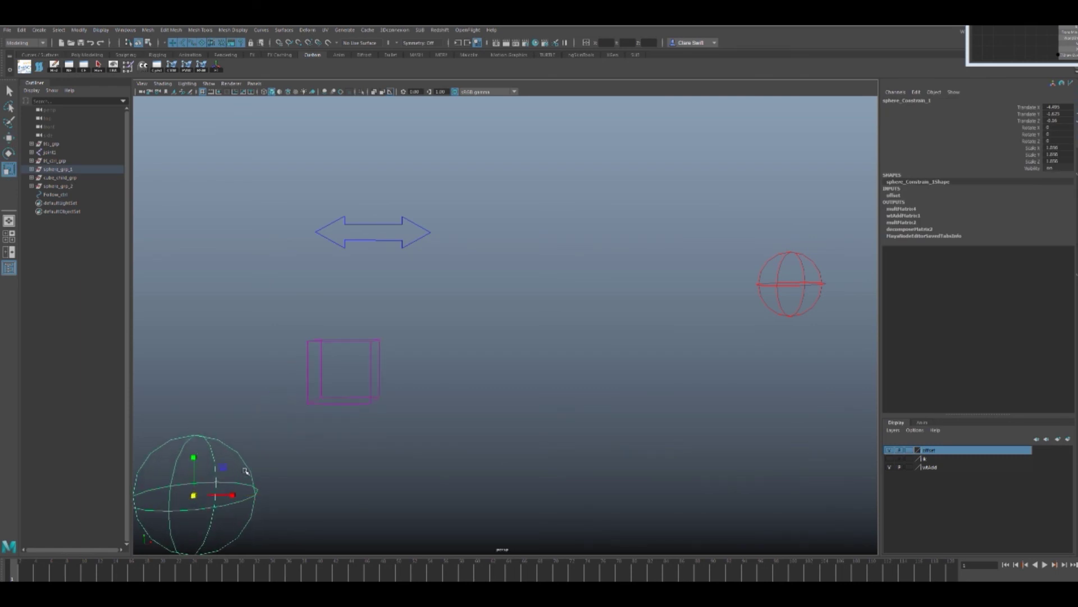
left_click(793, 286)
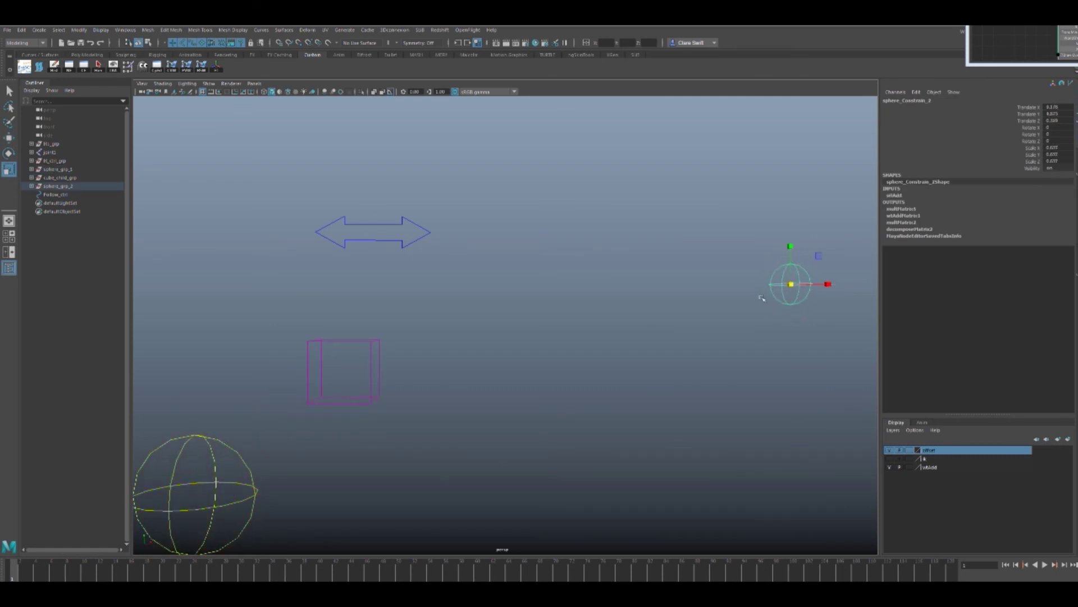
Step: Move Follow_ctrl along X to about 0.35 to test how the cube blends between the scaled spheres
left_click(423, 240)
key("w")
left_click_drag(415, 233, 382, 242)
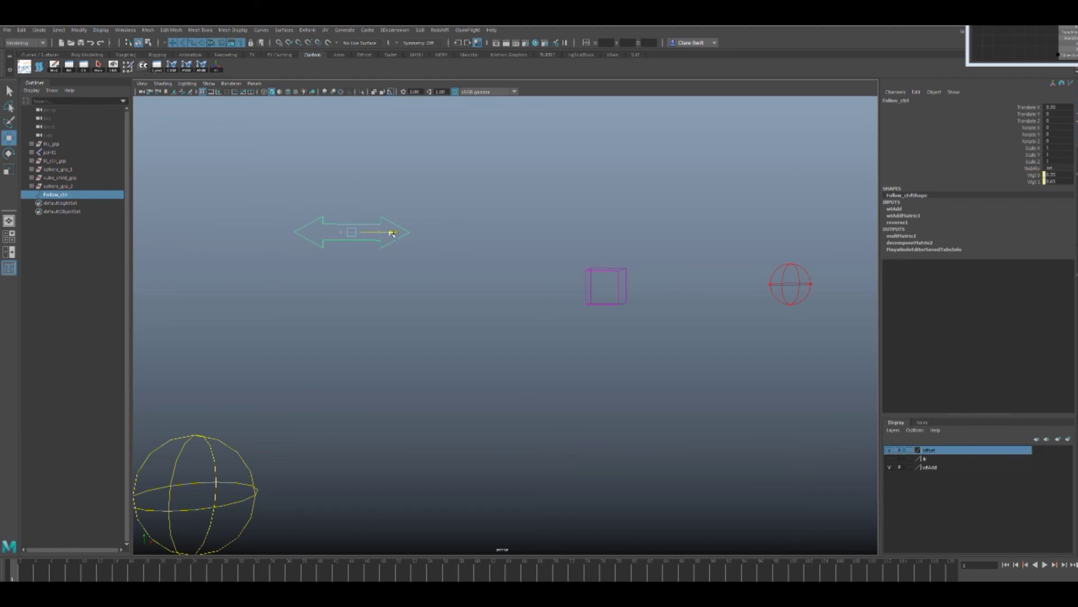
Step: Rotate both spheres to tilted orientations, enlarge the red one and clear the selection
left_click(260, 493)
key("e")
left_click_drag(180, 494, 200, 463)
left_click(796, 285)
left_click_drag(797, 284, 874, 246)
key("r")
left_click(657, 457)
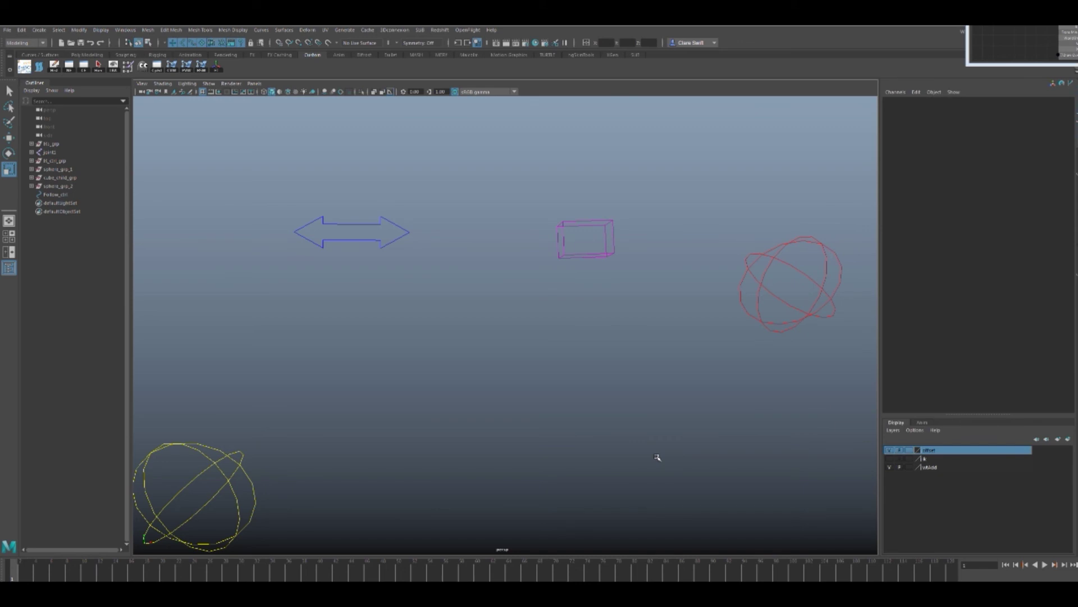
Step: Move Follow_ctrl along X to 0 so the cube fully follows the red sphere
scroll(657, 457, "down", 5)
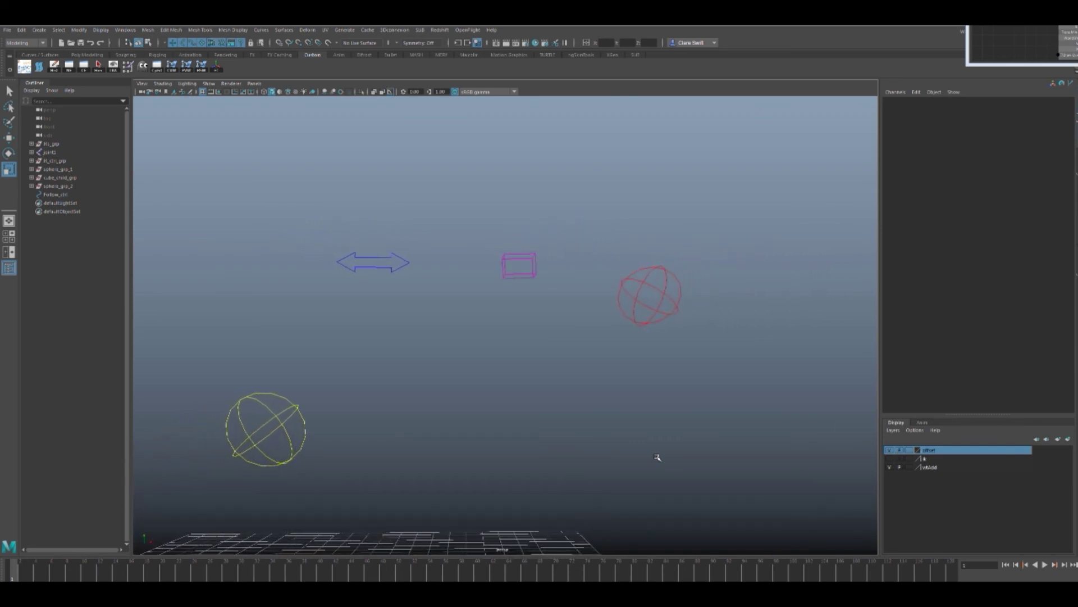
left_click(388, 270)
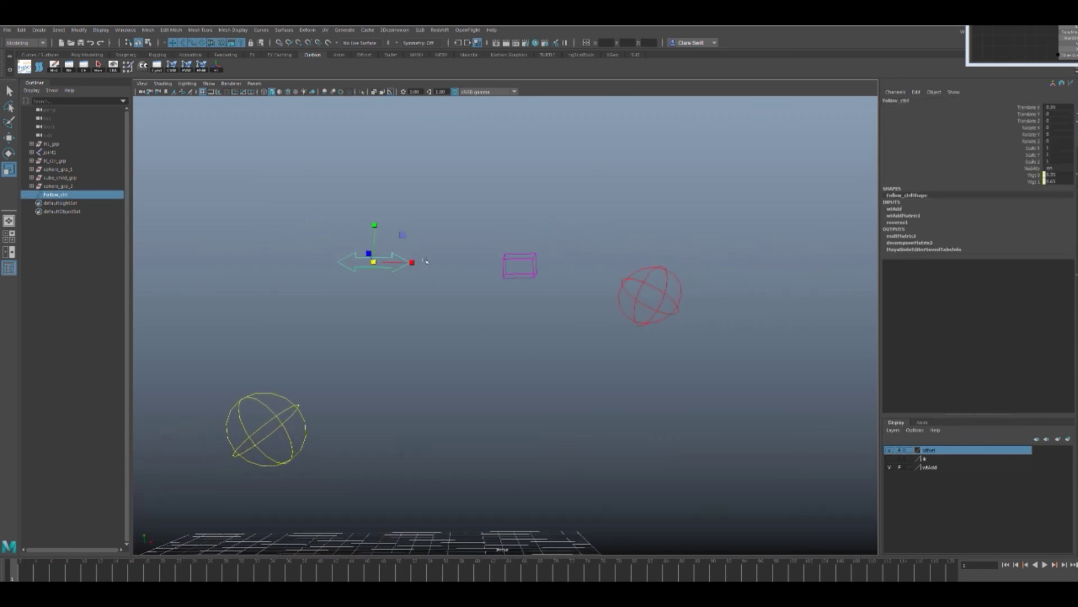
key("w")
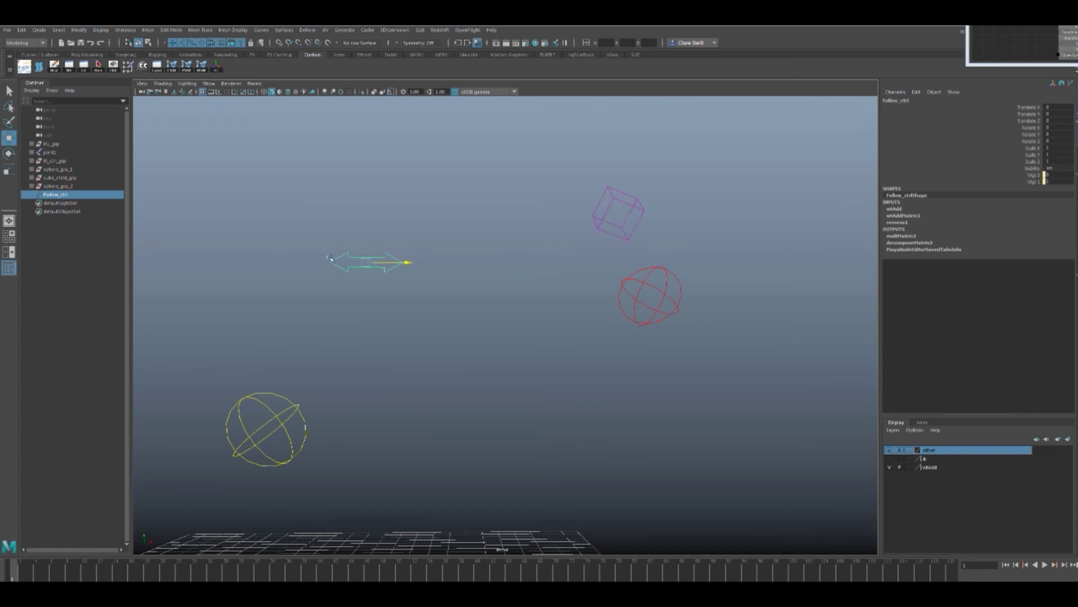